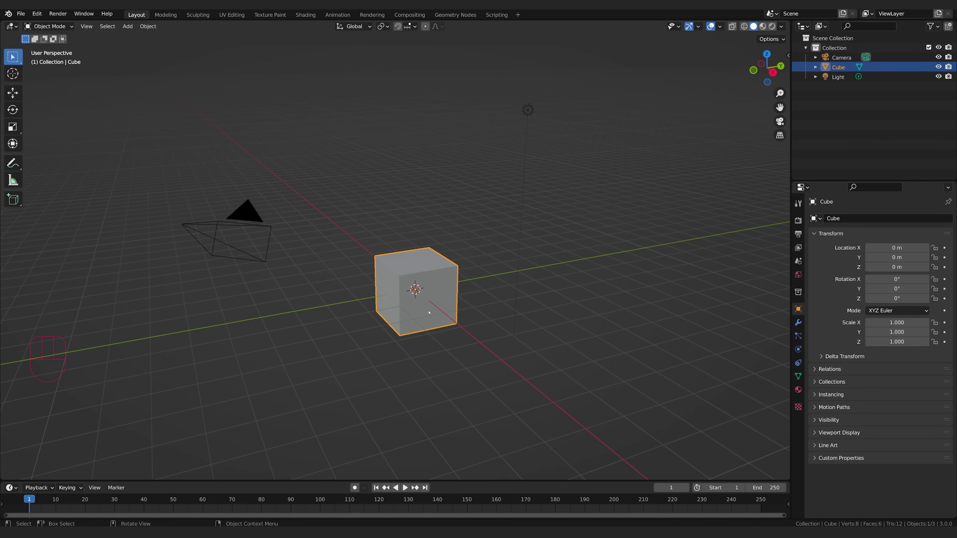
Step: Add a Subdivision Surface modifier to the cube
left_click(797, 322)
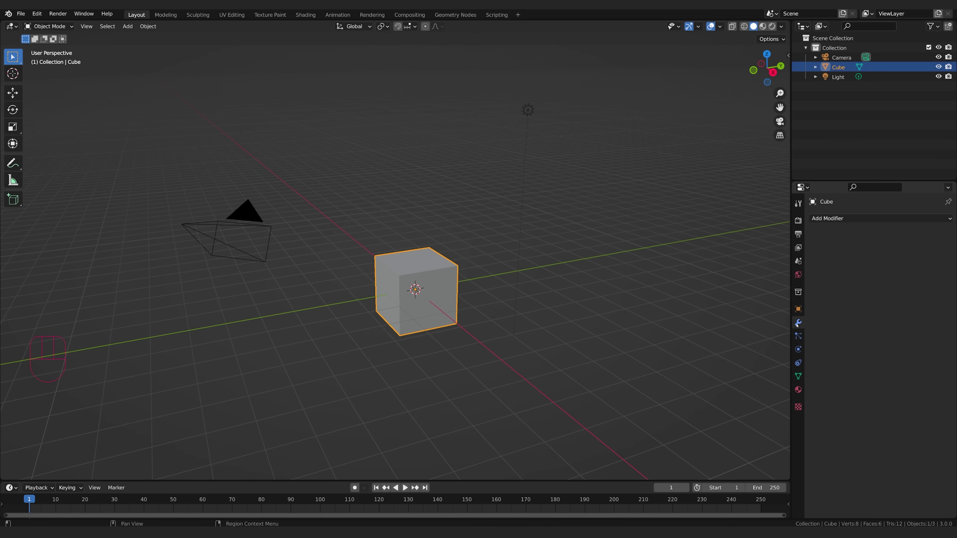
left_click(862, 219)
left_click(770, 391)
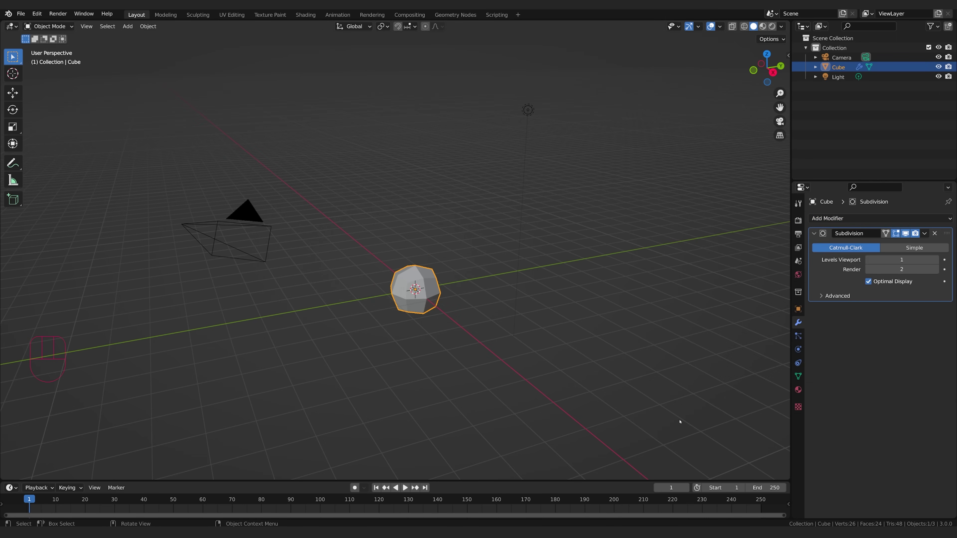
scroll(480, 295, "up", 3)
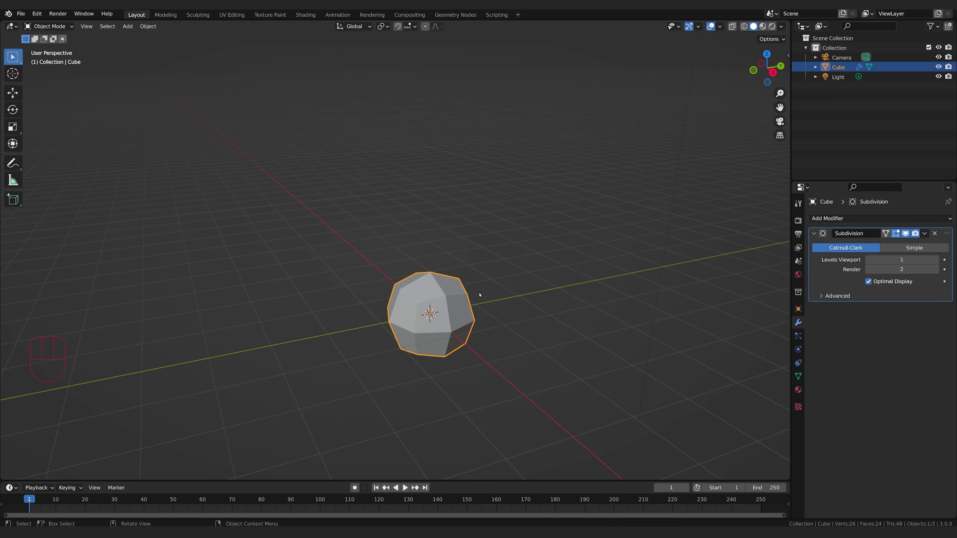
middle_click_drag(476, 336, 466, 293)
middle_click_drag(444, 259, 463, 272)
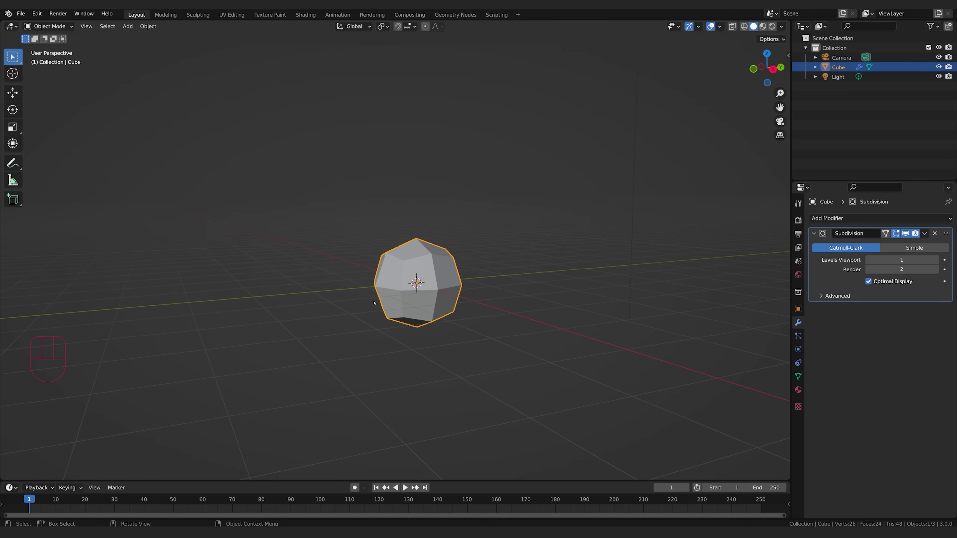
Step: Switch the cube's Subdivision modifier to Simple and set its viewport level to 2
left_click(914, 248)
middle_click_drag(376, 264, 301, 247)
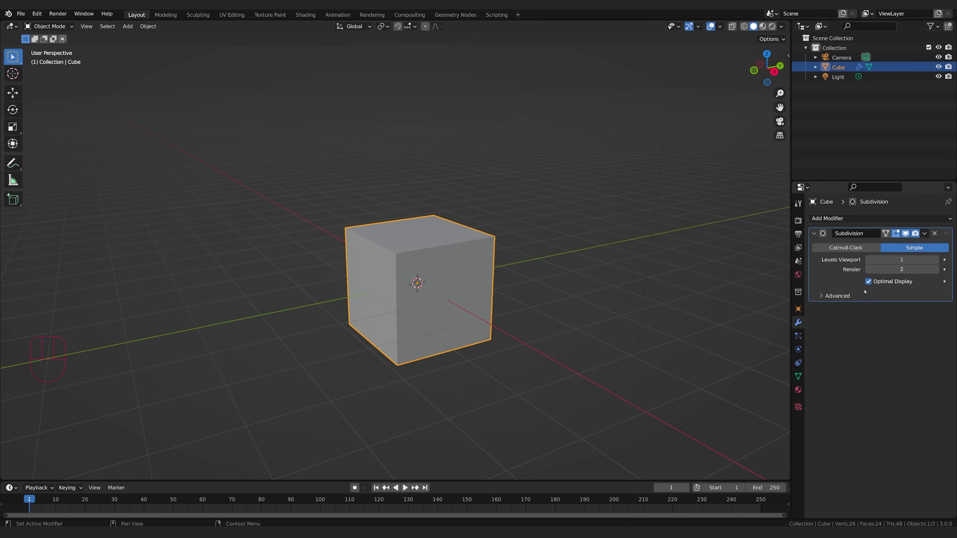
left_click(936, 259)
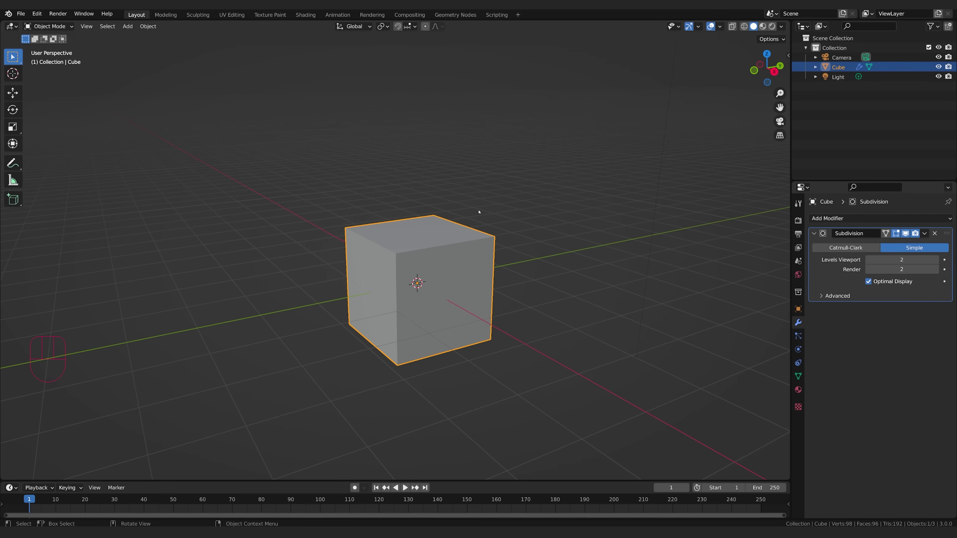
Step: Add a Displace modifier to the cube after the Subdivision modifier
left_click(864, 220)
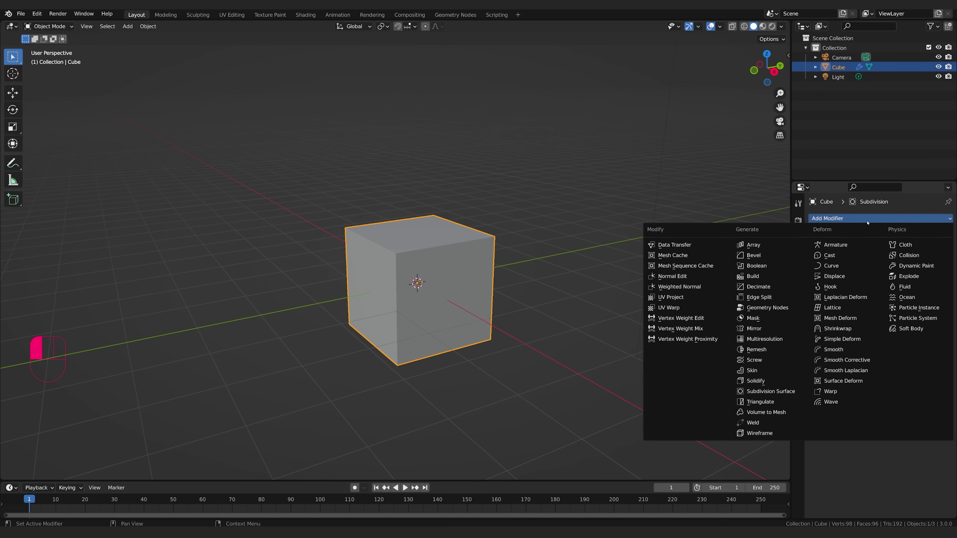
left_click(834, 275)
middle_click_drag(517, 320, 704, 346)
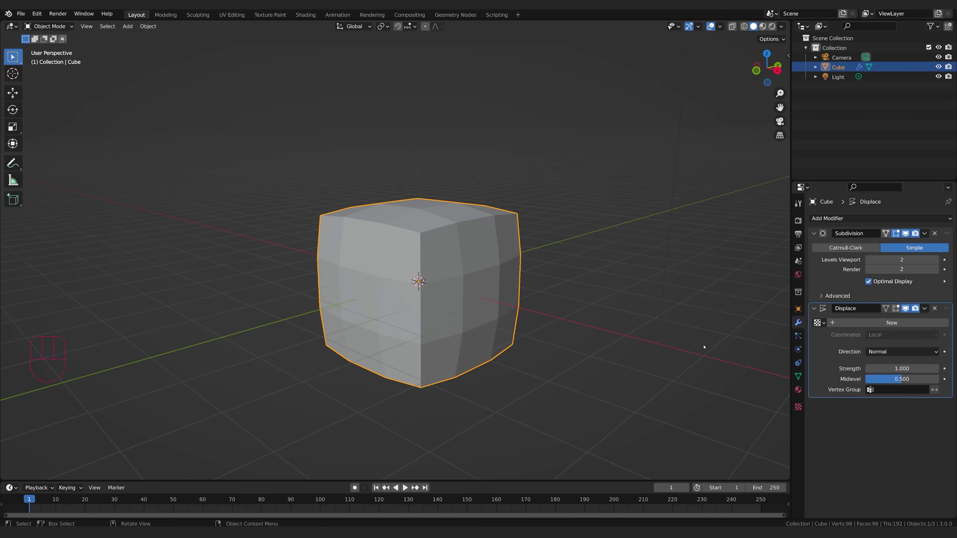
mouse_move(307, 278)
middle_mouse_down()
mouse_move(313, 219)
mouse_move(324, 279)
middle_mouse_up()
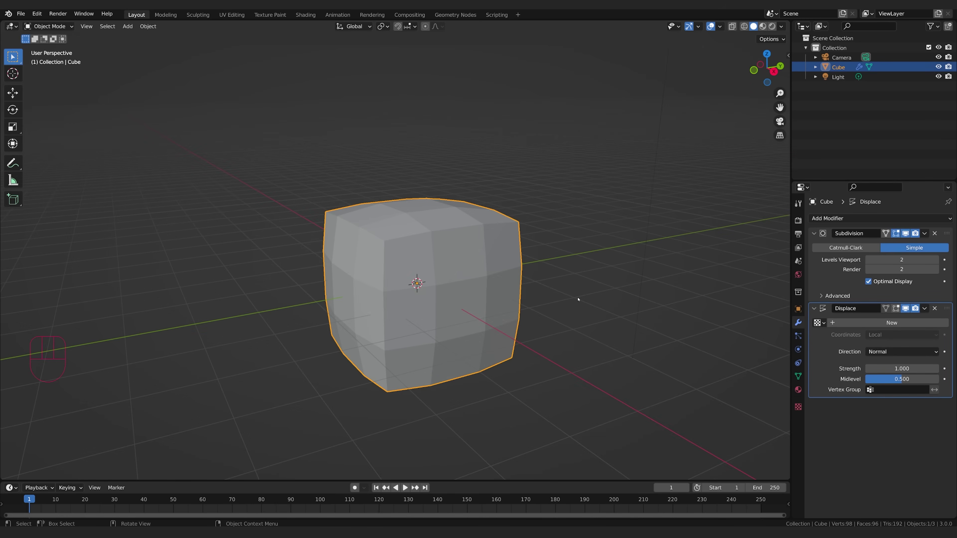
Step: Set the Subdivision modifier's viewport and render levels to 3
left_click(937, 259)
left_click(937, 269)
middle_click_drag(599, 271, 622, 272)
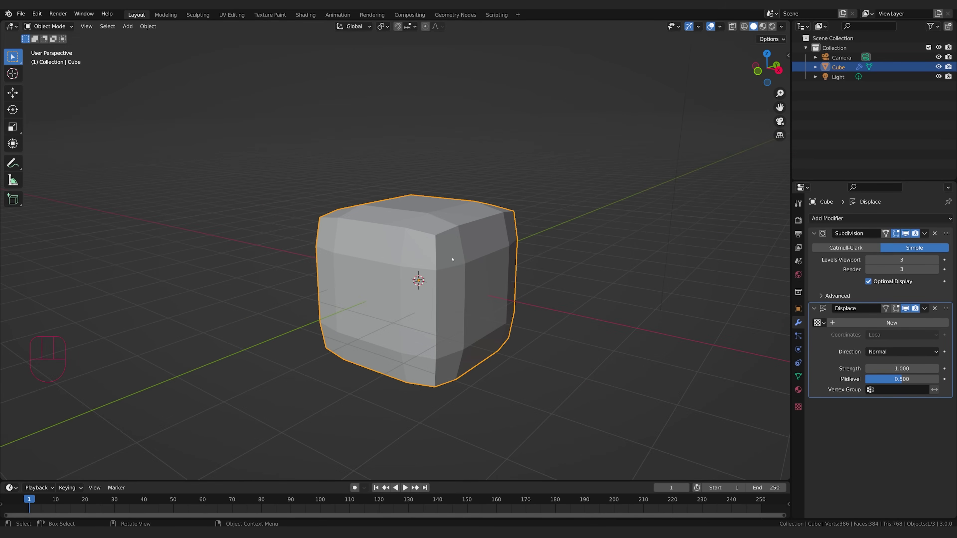
mouse_move(453, 258)
middle_mouse_down()
mouse_move(444, 251)
mouse_move(501, 259)
mouse_move(442, 249)
middle_mouse_up()
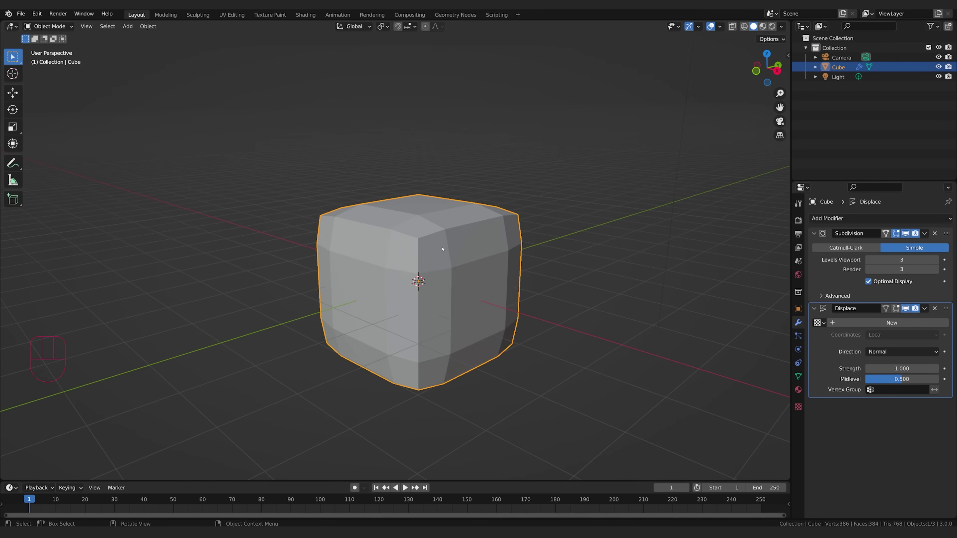
middle_click_drag(477, 310, 472, 313)
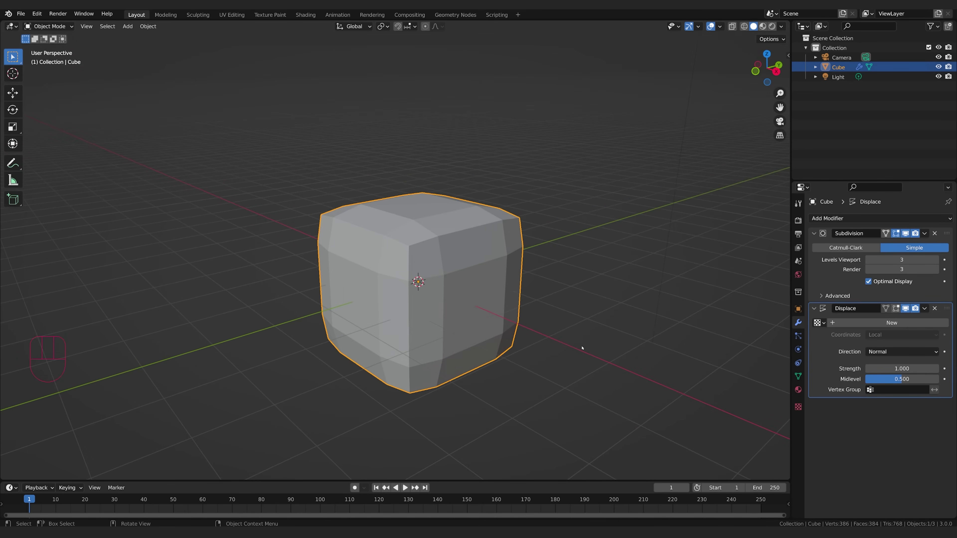
Step: Create a new texture for the Displace modifier, set its type to Clouds and adjust the cloud size
left_click(855, 323)
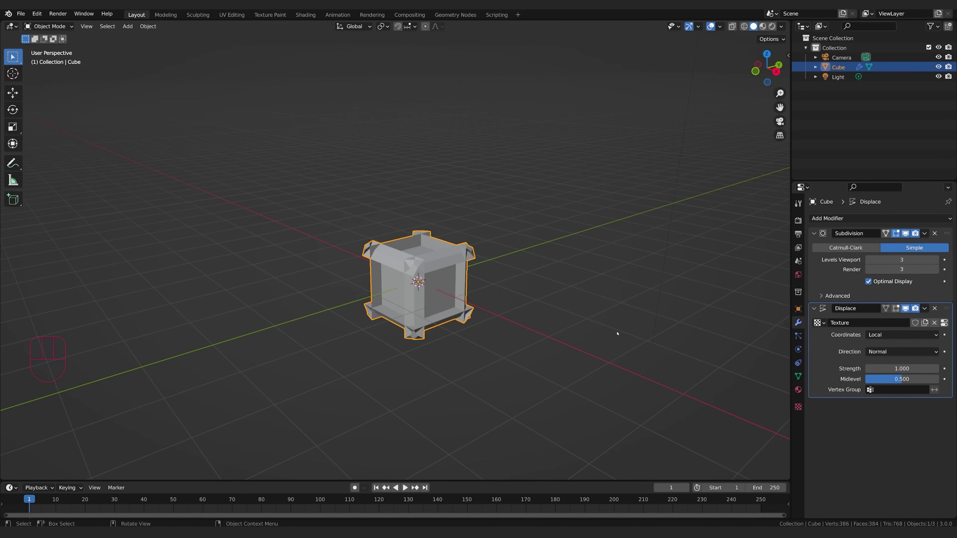
left_click(944, 322)
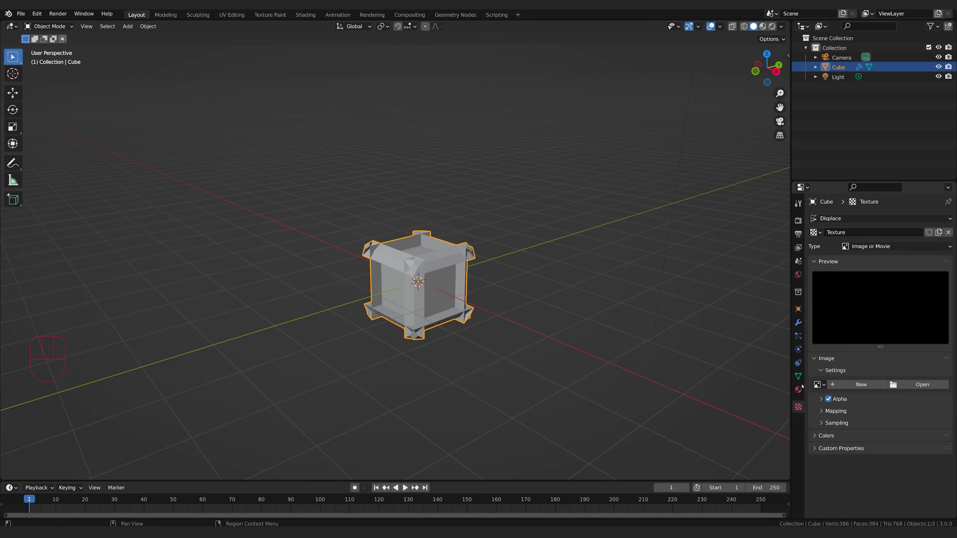
left_click(797, 408)
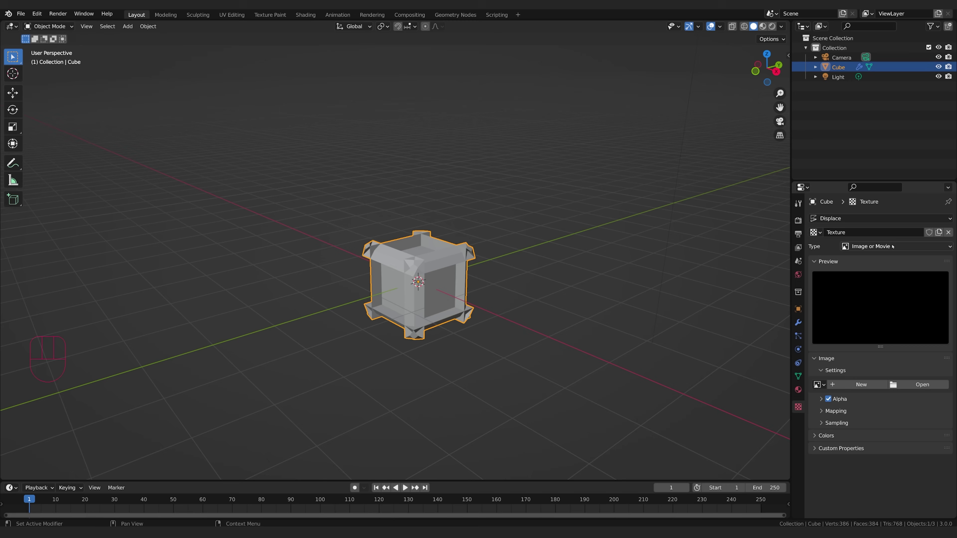
left_click(893, 246)
left_click(866, 277)
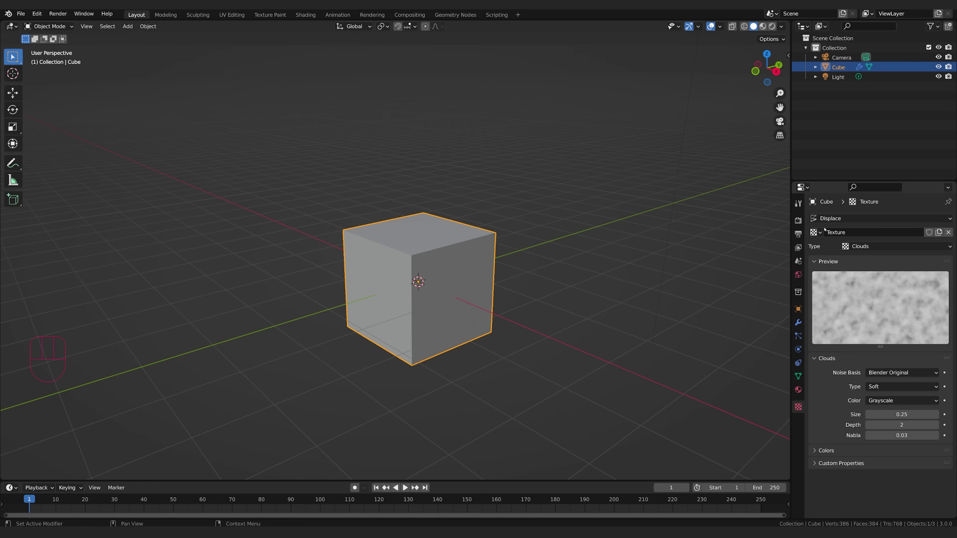
mouse_move(902, 414)
left_mouse_down()
mouse_move(876, 414)
mouse_move(885, 407)
left_mouse_up()
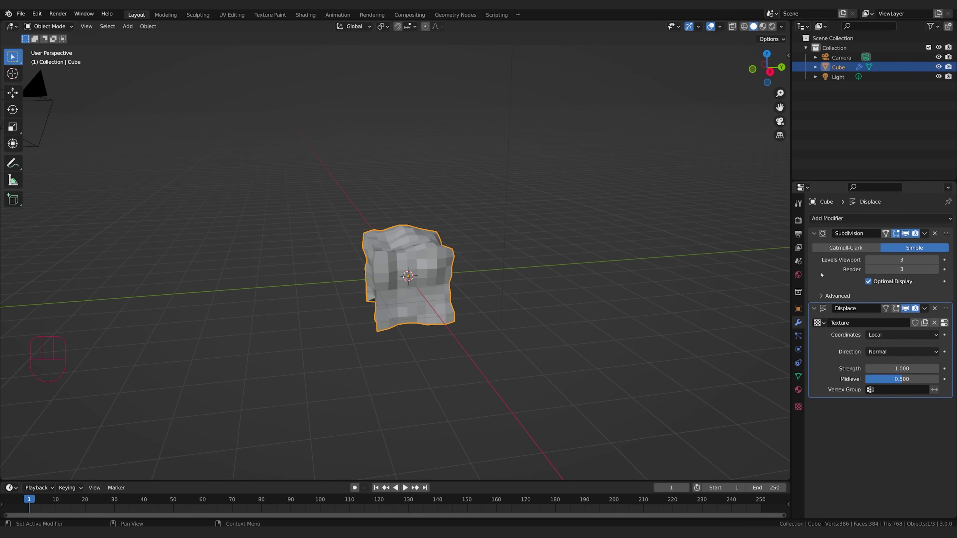
Step: Set the Displace modifier's strength to 0.230
mouse_move(881, 368)
left_mouse_down("shift")
mouse_move(857, 368)
mouse_move(897, 369)
left_mouse_up("shift")
middle_click_drag(501, 265, 528, 264)
scroll(425, 278, "up", 3)
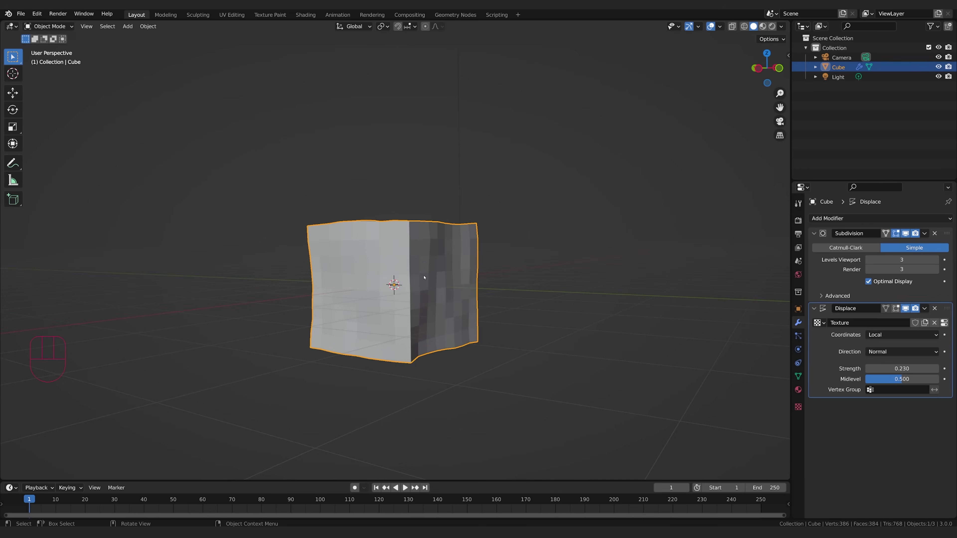
Step: Apply Shade Smooth to the displaced cube
middle_click_drag(424, 278, 486, 290)
right_click(379, 294)
left_click(379, 294)
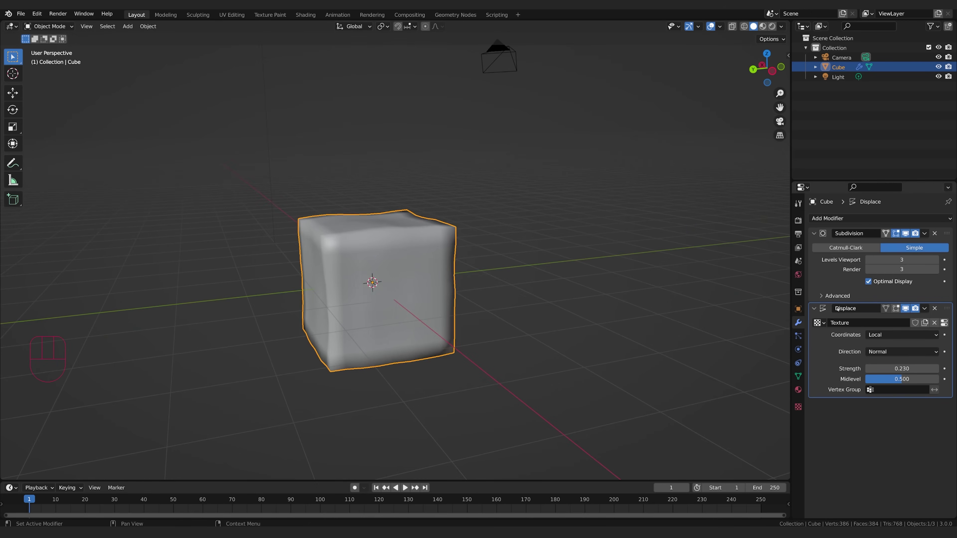
Step: Add a Bevel modifier to the cube and set it to 2 segments
left_click(858, 218)
left_click(727, 239)
middle_click_drag(727, 240, 519, 299)
left_click(936, 454)
Step: Add a plane mesh and scale it up into a ground surface much wider than the cube
key("shift+a")
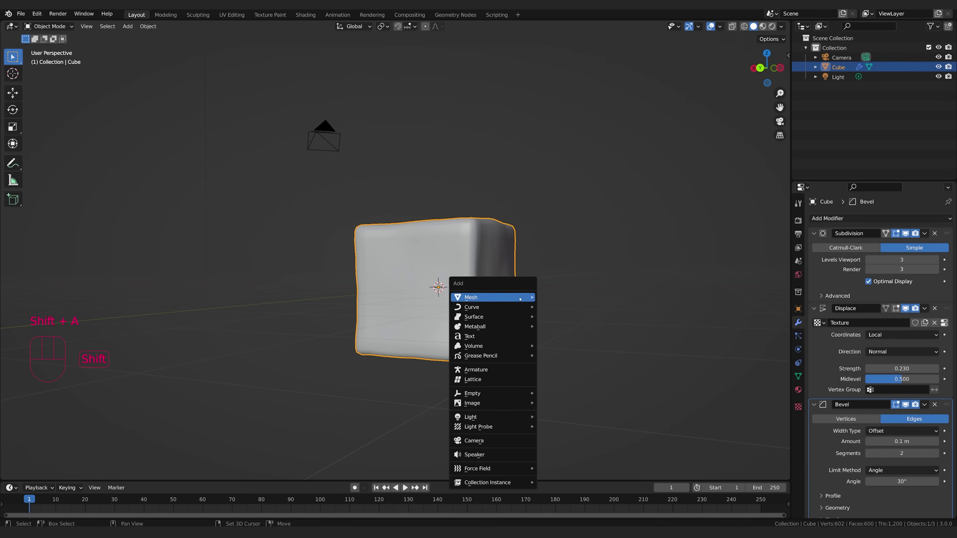
mouse_move(519, 298)
left_click(558, 298)
key("s")
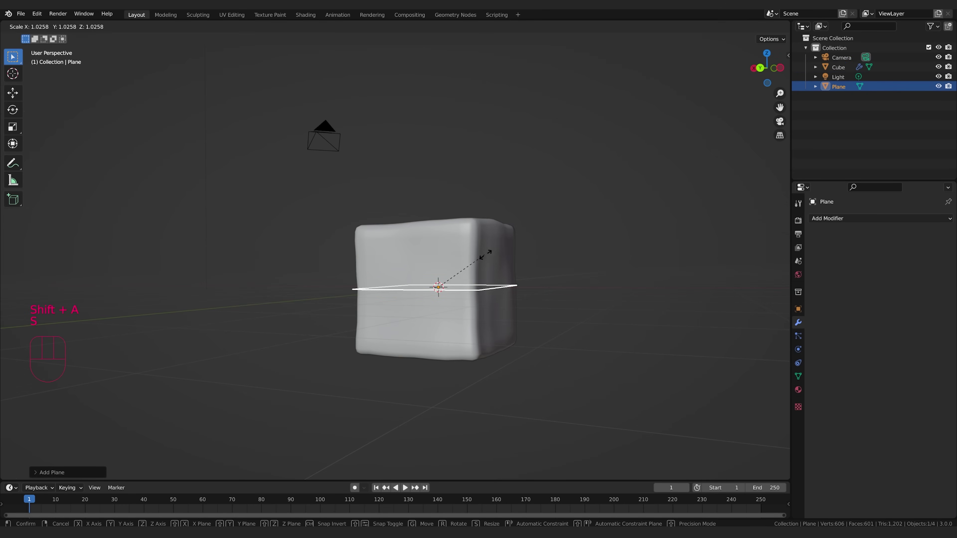
left_click(666, 228)
middle_click_drag(667, 228, 644, 246)
Step: Move the ground plane down along the Z axis to the underside of the cube
key("g")
key("z")
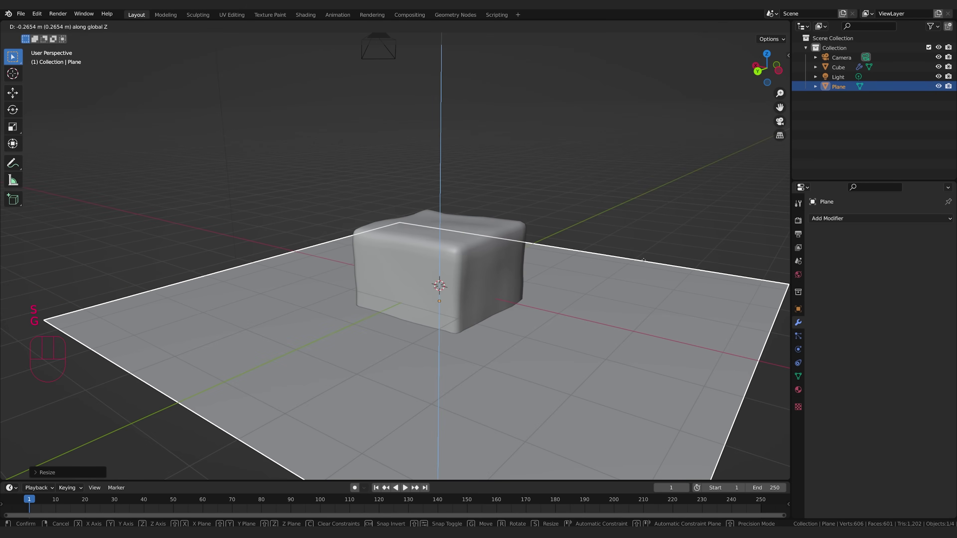
left_click(633, 298)
middle_click_drag(633, 298, 506, 303)
scroll(506, 303, "down", 1)
middle_click_drag(527, 266, 516, 292, "shift")
left_click(454, 224)
middle_click_drag(471, 222, 553, 197, "shift")
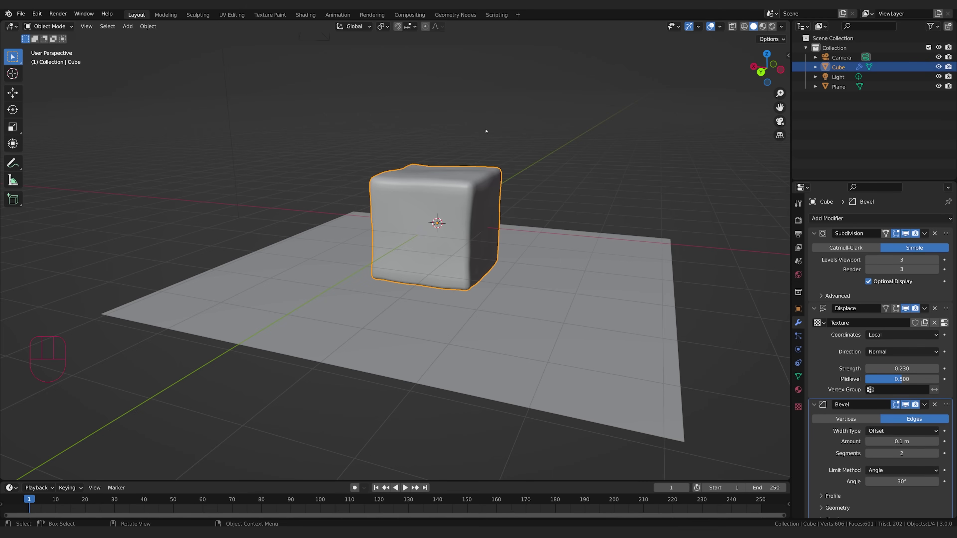
middle_click_drag(255, 276, 432, 140)
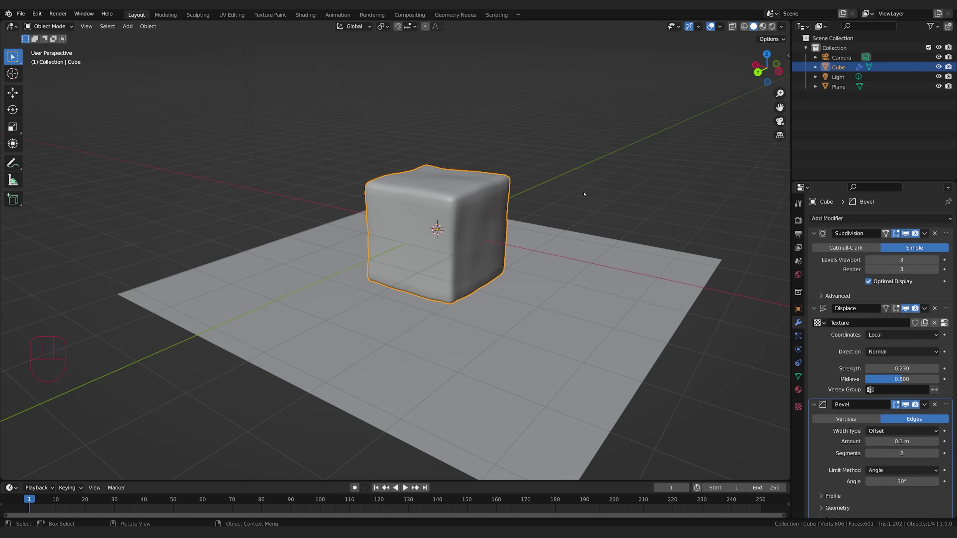
left_click(393, 429)
middle_click_drag(471, 399, 458, 408, "shift")
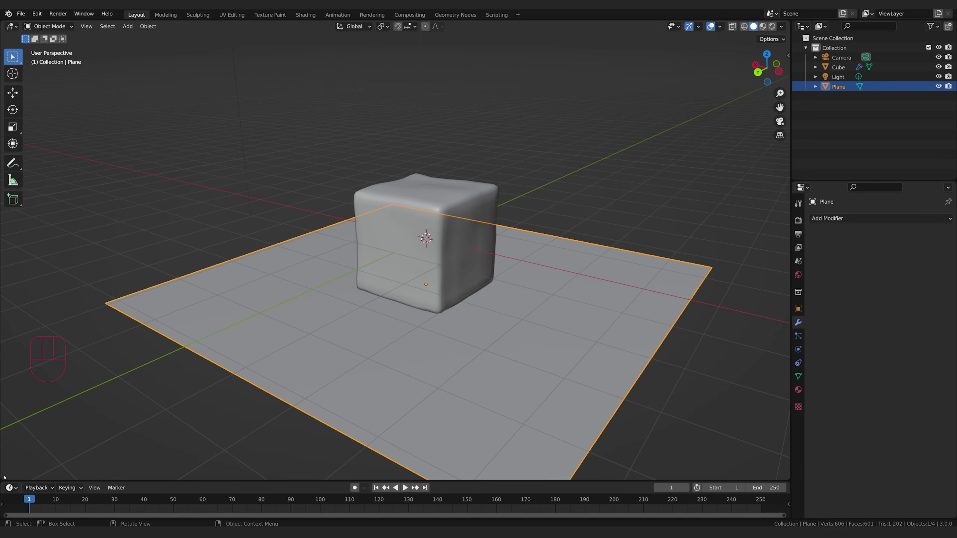
Step: Split the 3D viewport into two side-by-side areas and turn one of them into a Shader Editor
left_click_drag(2, 477, 455, 405)
left_click(11, 25)
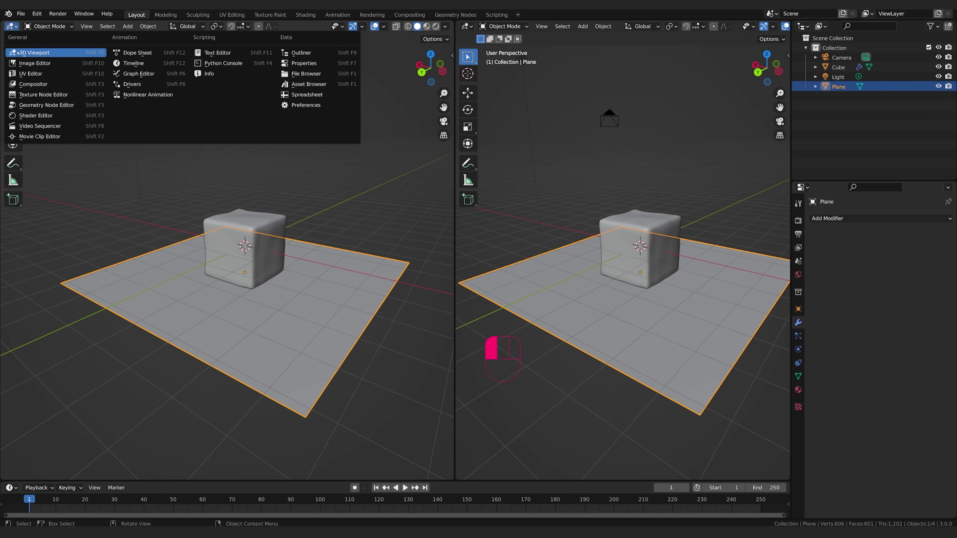
left_click(34, 116)
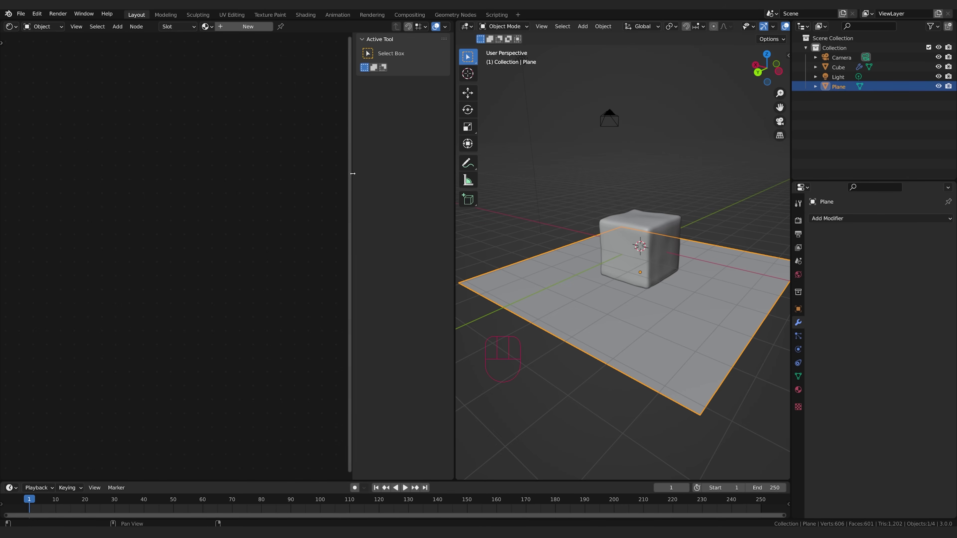
left_click_drag(351, 174, 352, 169)
Step: Select the cube and rename its material to Ice
left_click(667, 223)
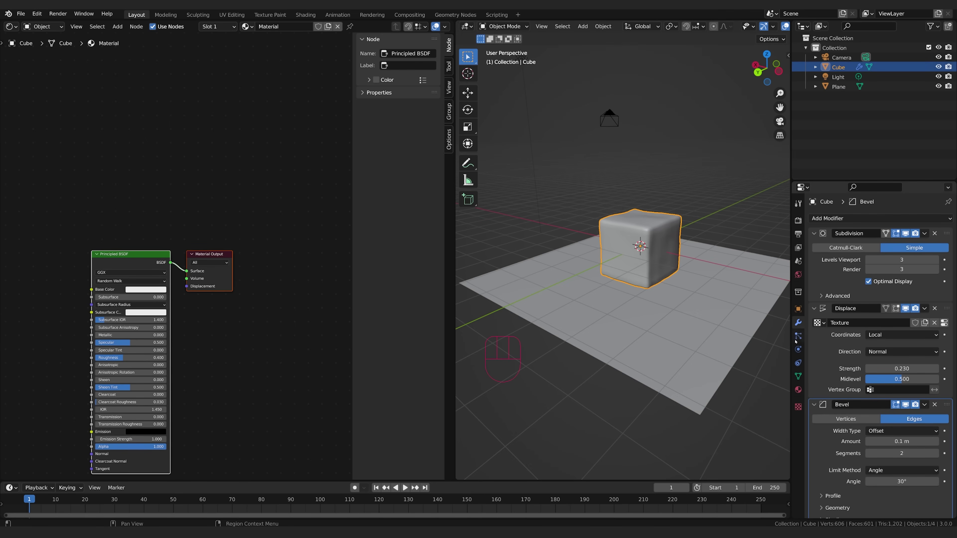
left_click(798, 389)
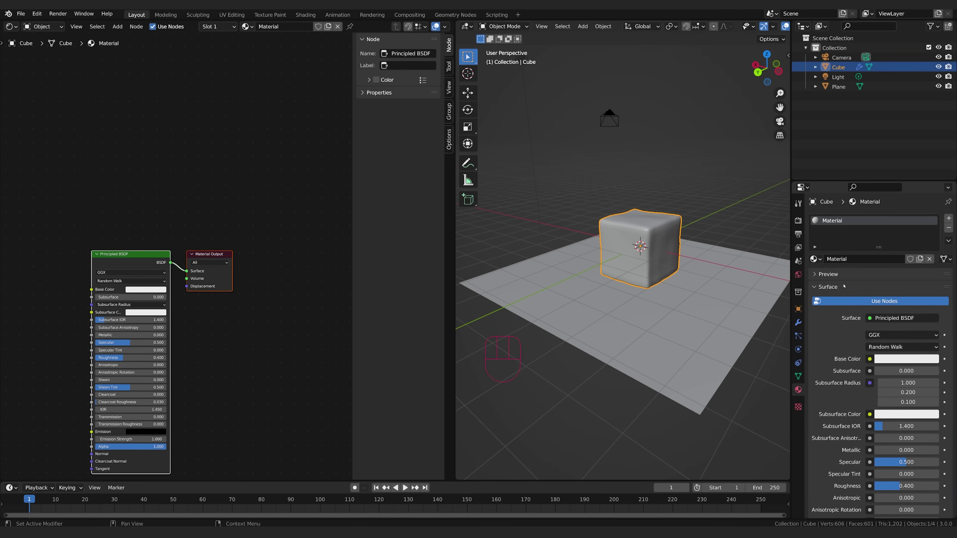
left_click(866, 262)
type("Ice")
key("Return")
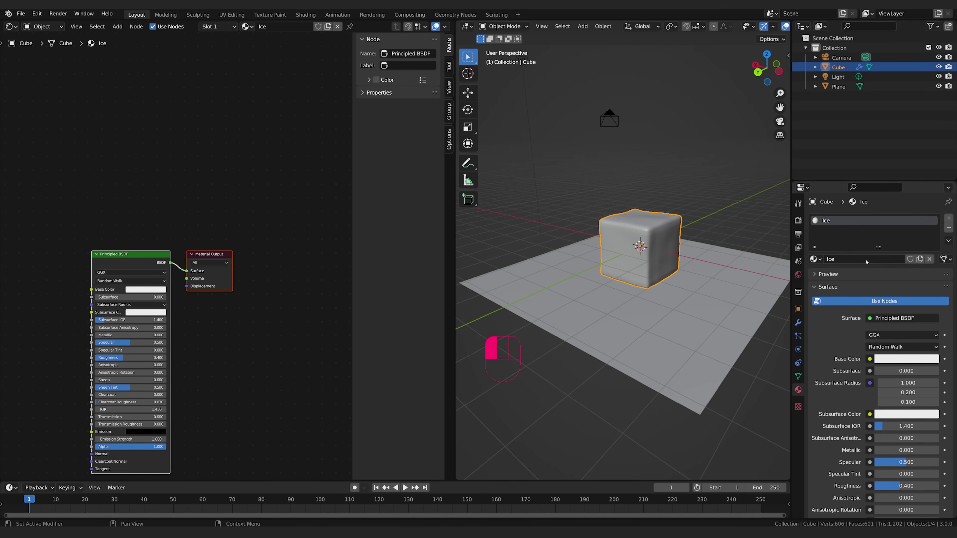
Step: Switch the 3D viewport to Rendered shading to preview the cube's material
scroll(678, 26, "down", 4)
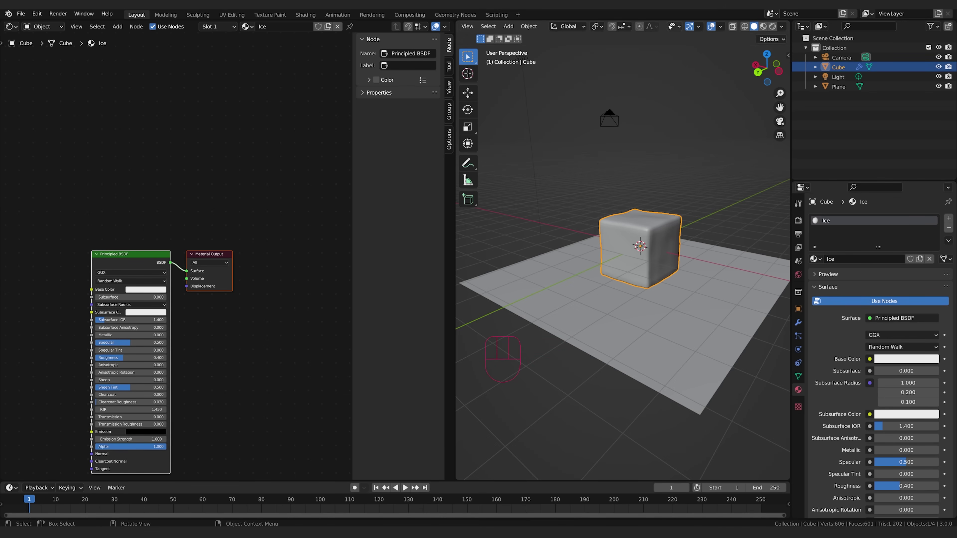
left_click(772, 26)
scroll(626, 236, "up", 5)
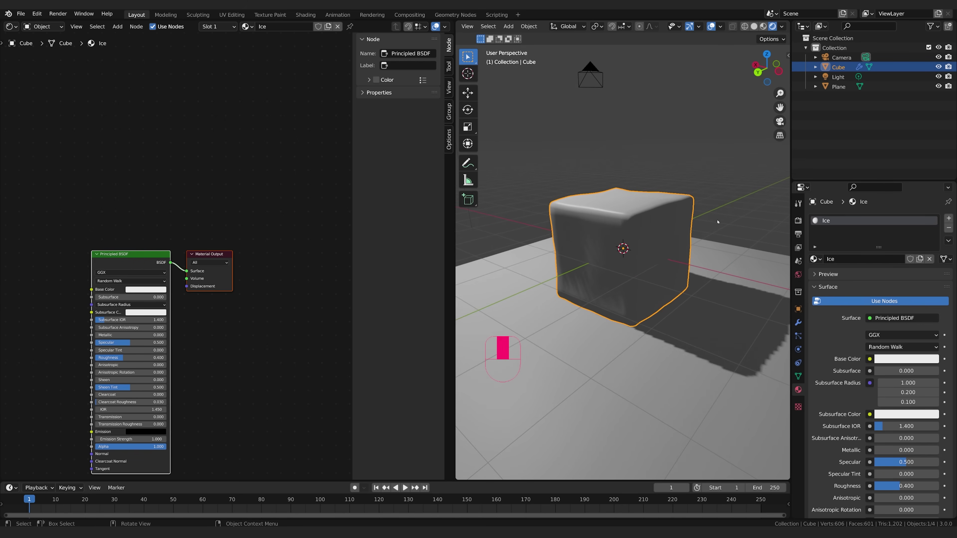
middle_click_drag(234, 359, 279, 298)
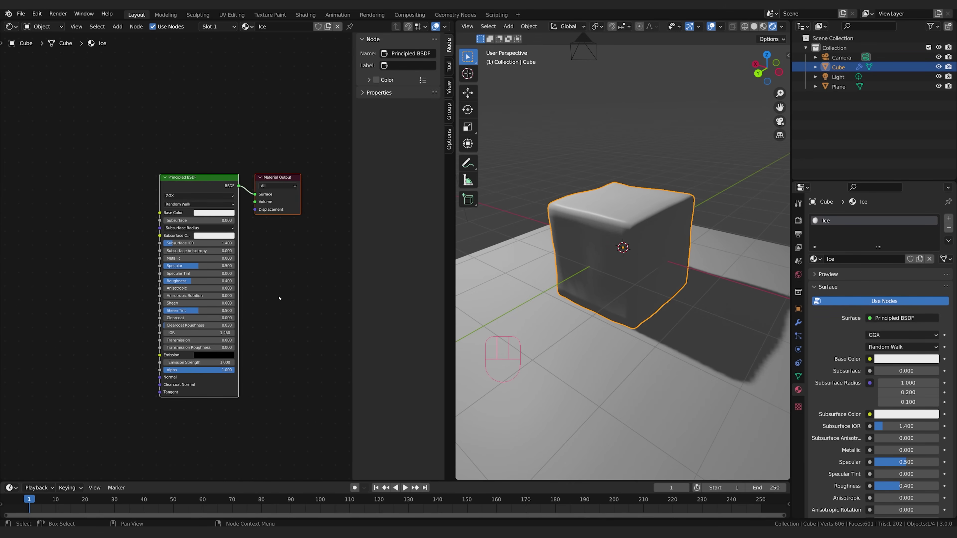
scroll(295, 321, "up", 3)
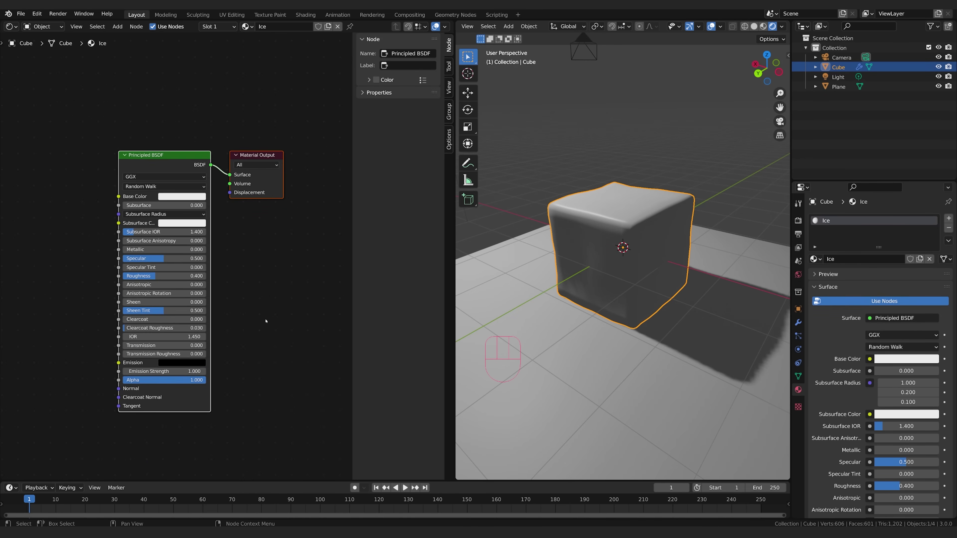
middle_click_drag(612, 228, 622, 259)
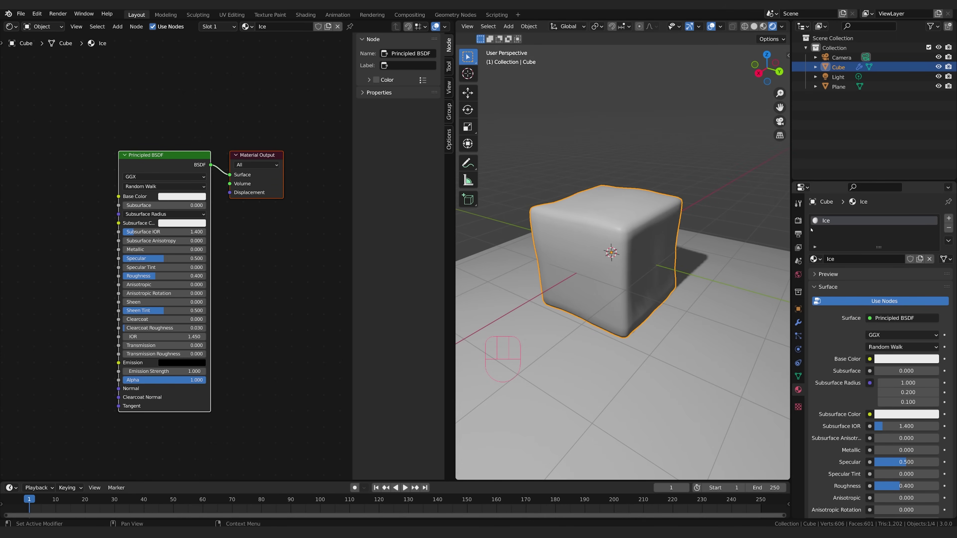
Step: Show the scene's Eevee render settings and space the Material Output node further from the Principled BSDF
left_click(798, 220)
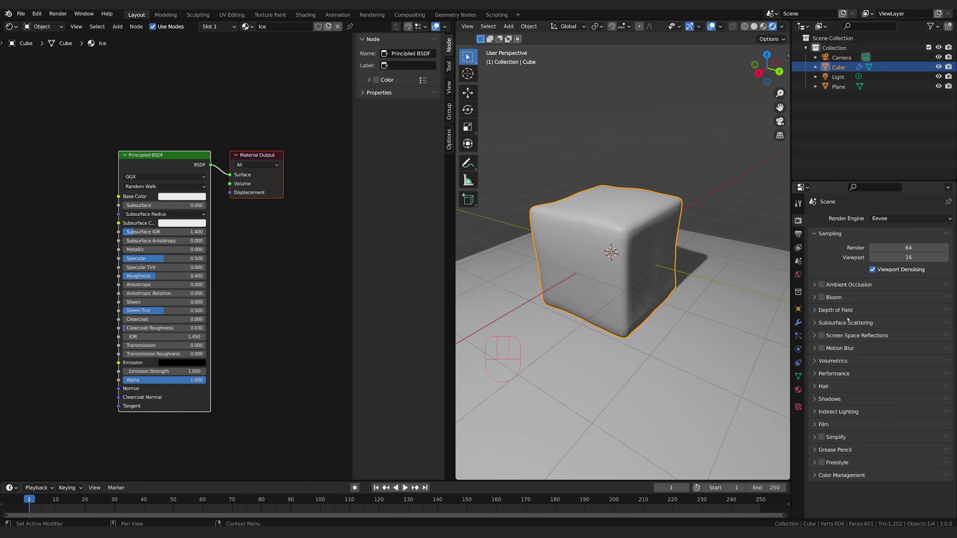
scroll(585, 190, "down", 5)
middle_click_drag(585, 190, 658, 223)
scroll(641, 186, "down", 2)
middle_click_drag(686, 272, 699, 229)
scroll(689, 258, "up", 3)
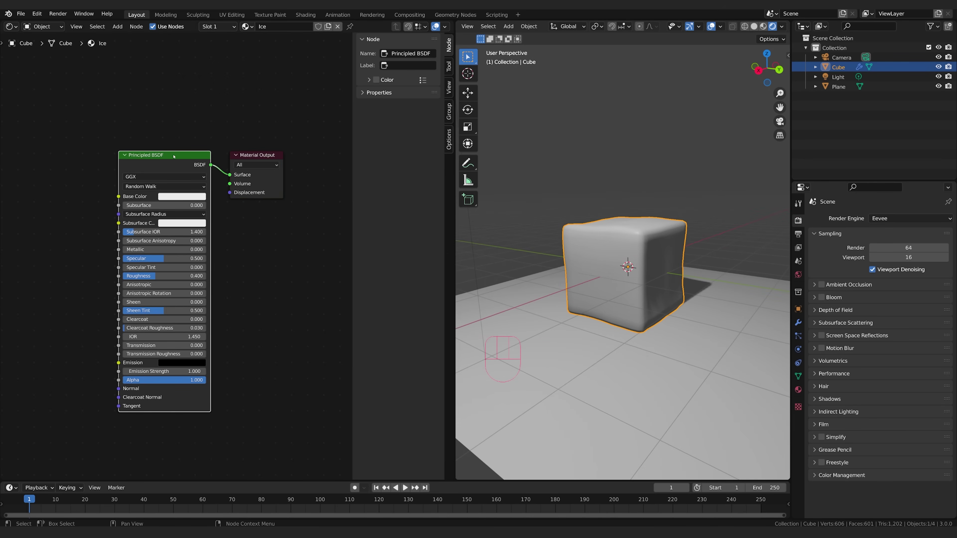
mouse_move(167, 155)
left_mouse_down()
mouse_move(171, 147)
mouse_move(169, 159)
left_mouse_up()
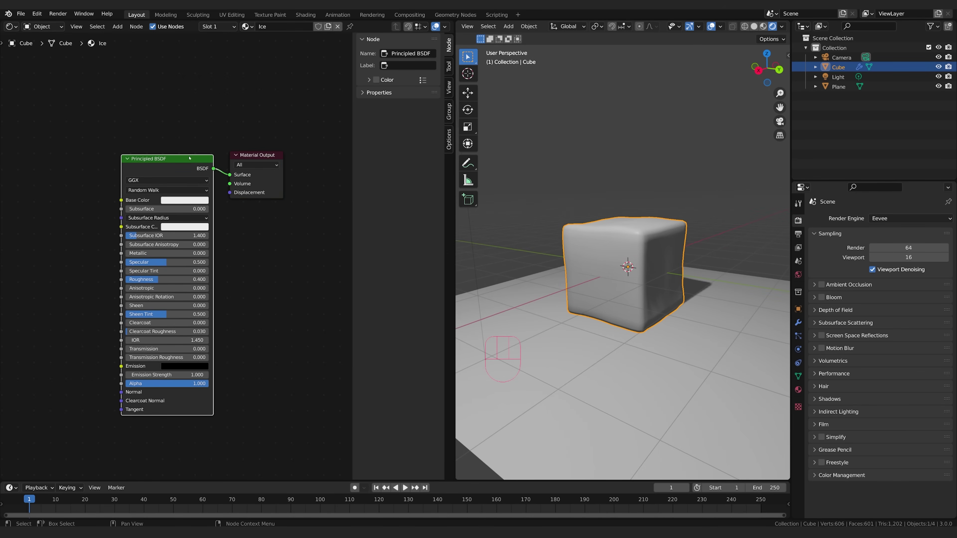
left_click_drag(253, 155, 275, 155)
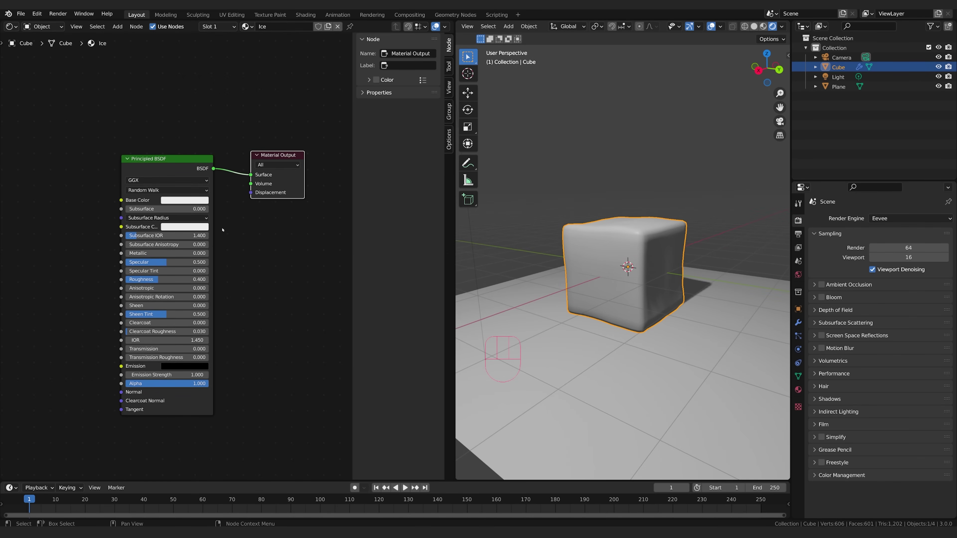
Step: Set the Ice material's blend mode and shadow mode to Alpha Hashed, with Screen Space Refraction enabled
left_click(448, 141)
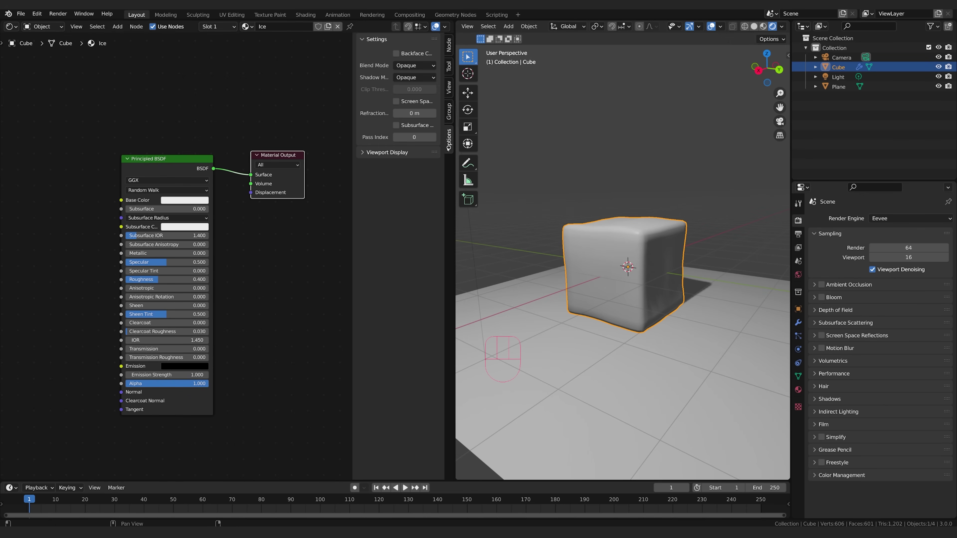
left_click_drag(351, 67, 305, 67)
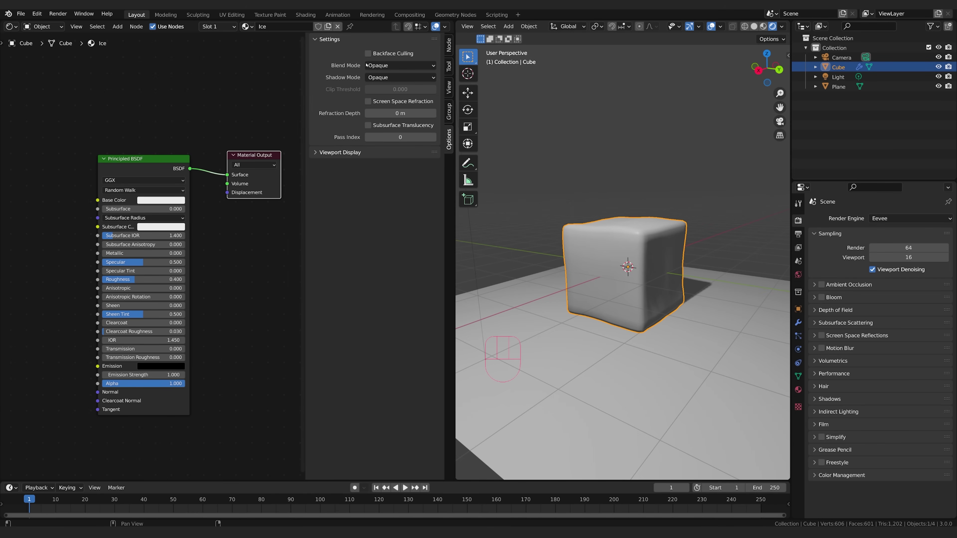
left_click(392, 65)
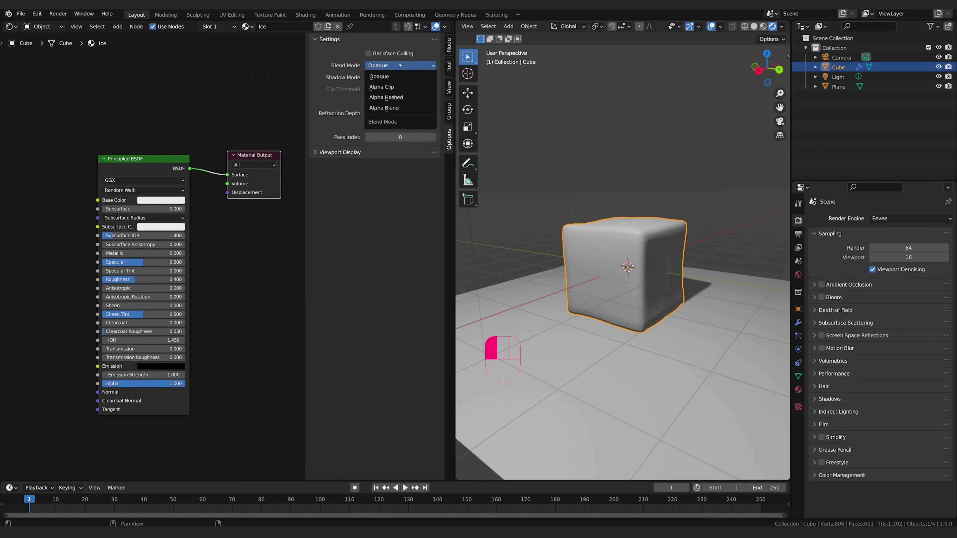
left_click(386, 98)
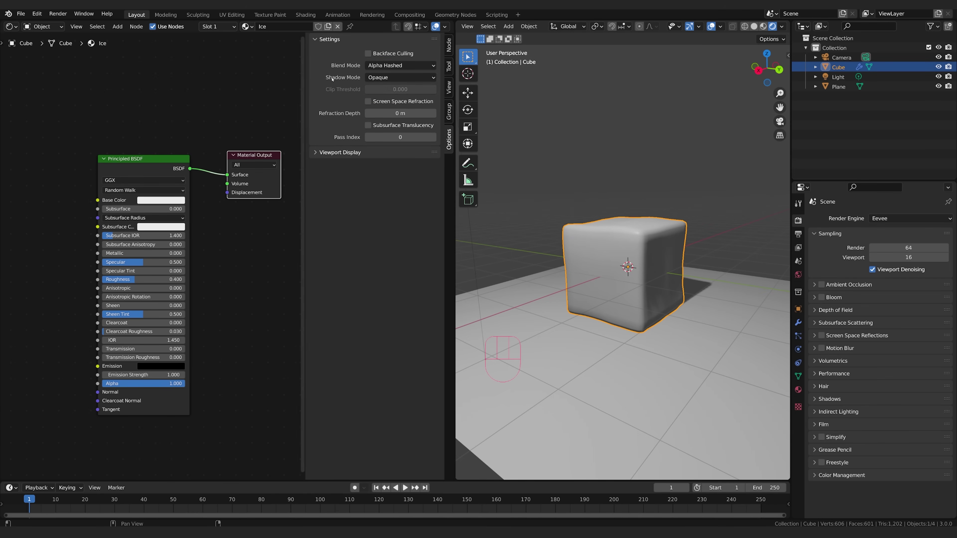
left_click_drag(381, 77, 383, 119)
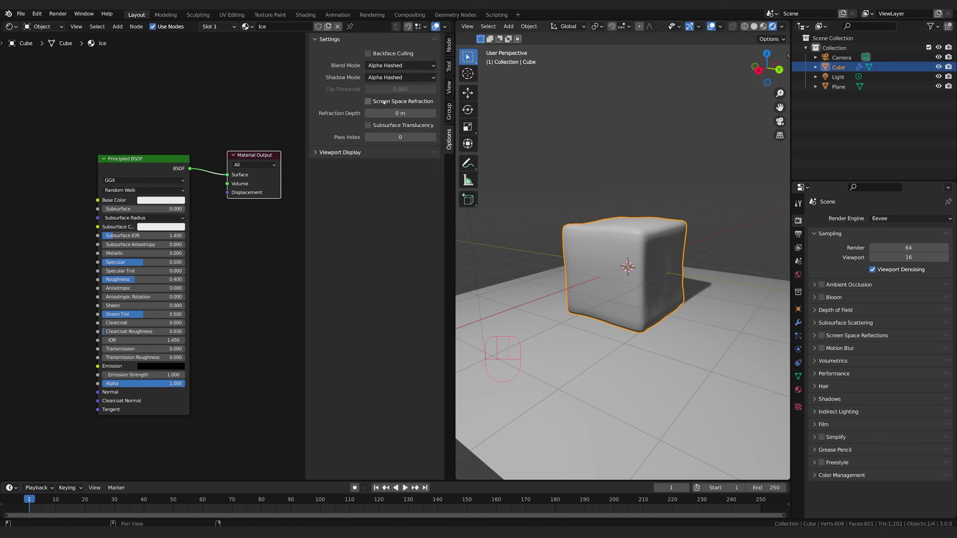
left_click(368, 102)
Step: Enable Ambient Occlusion and Bloom in the Eevee render settings
scroll(684, 224, "down", 1)
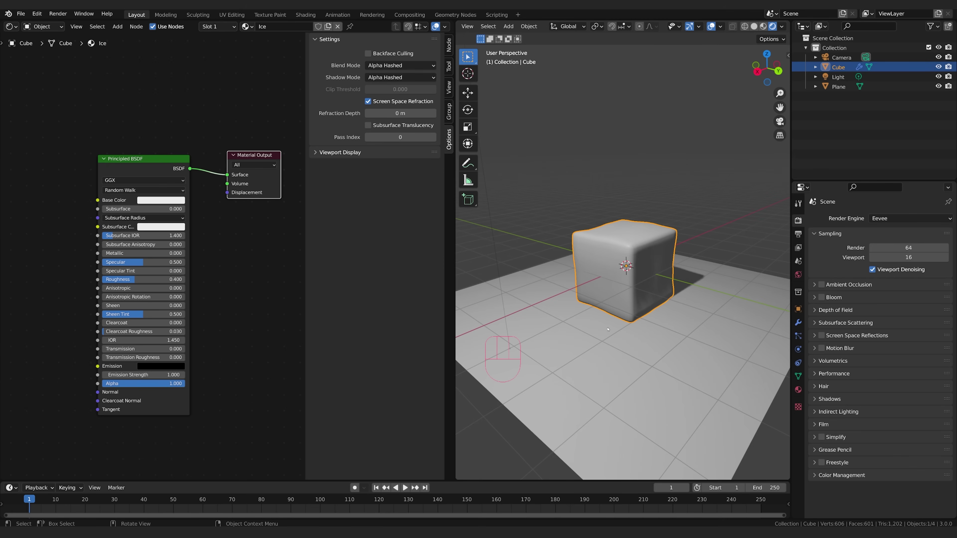
mouse_move(622, 108)
middle_mouse_down()
mouse_move(630, 94)
mouse_move(618, 102)
middle_mouse_up()
scroll(630, 94, "up", 1)
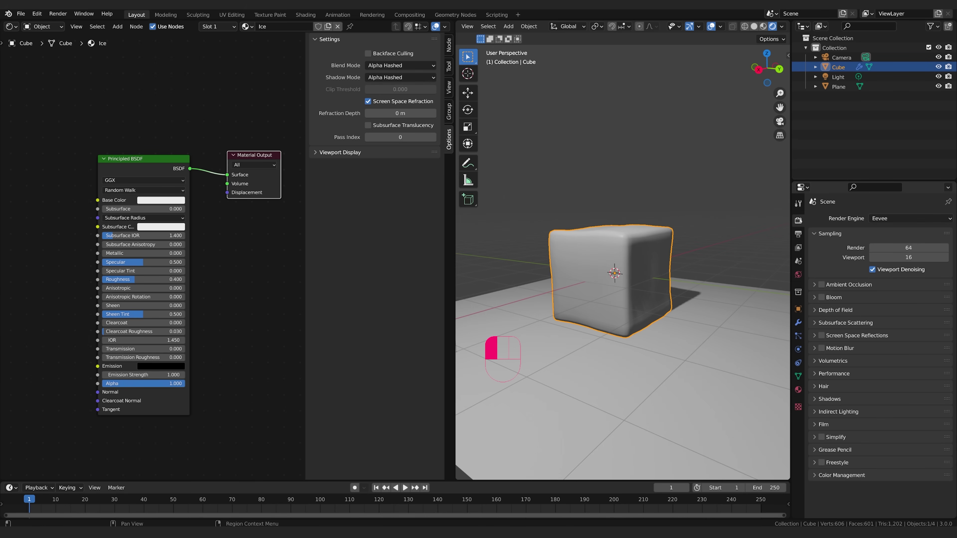
left_click(822, 285)
left_click(822, 297)
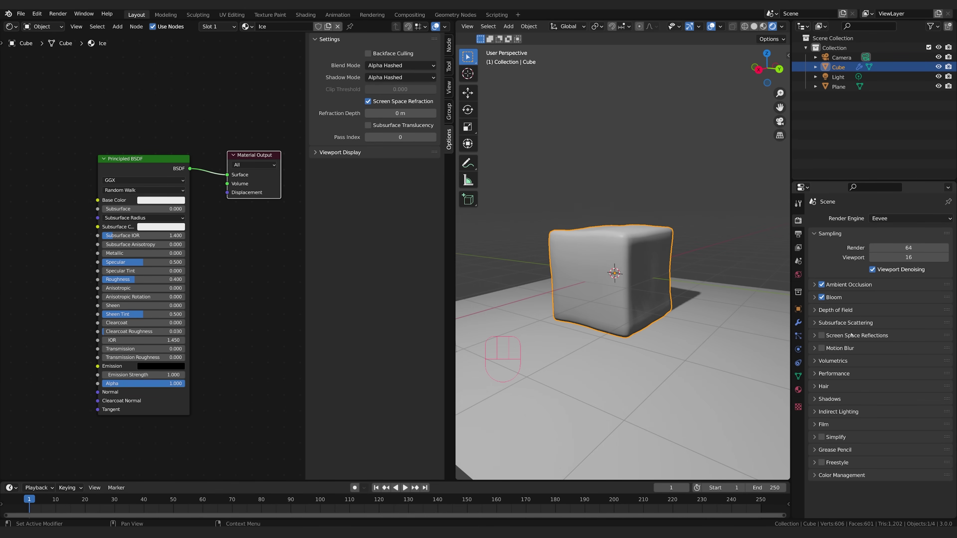
Step: Enable Screen Space Reflections for the scene and turn on its Refraction option
left_click(821, 335)
left_click(858, 336)
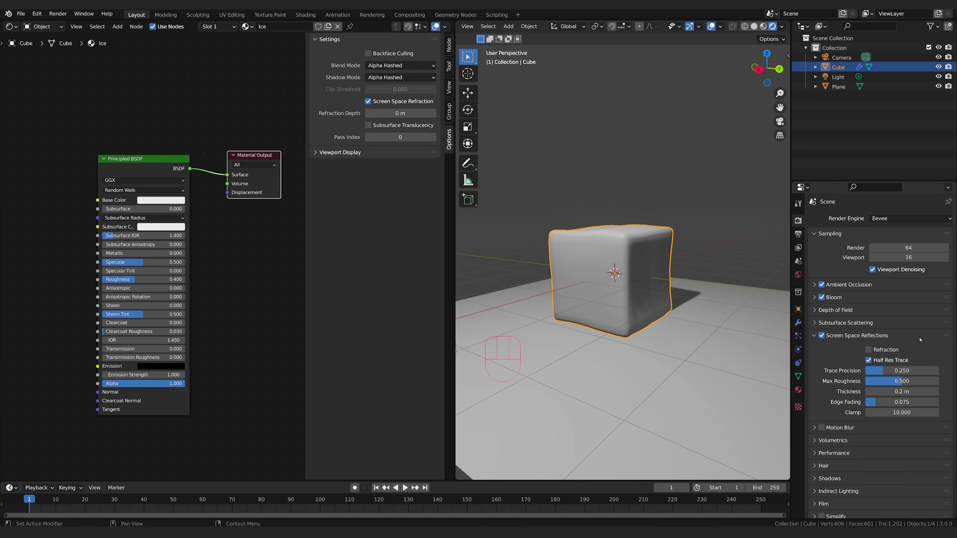
left_click(868, 350)
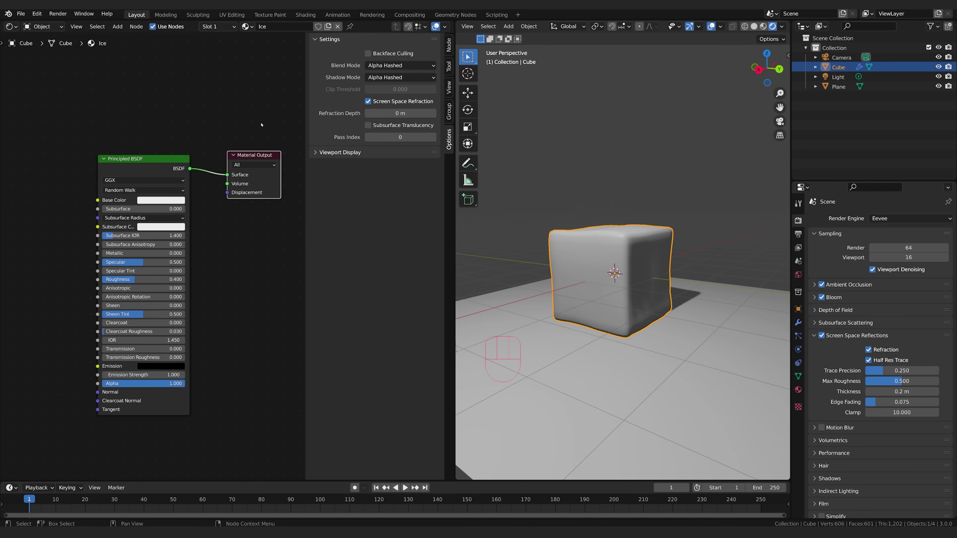
Step: Hide the overlays in the 3D viewport and frame the cube more closely
middle_click_drag(697, 306, 707, 312)
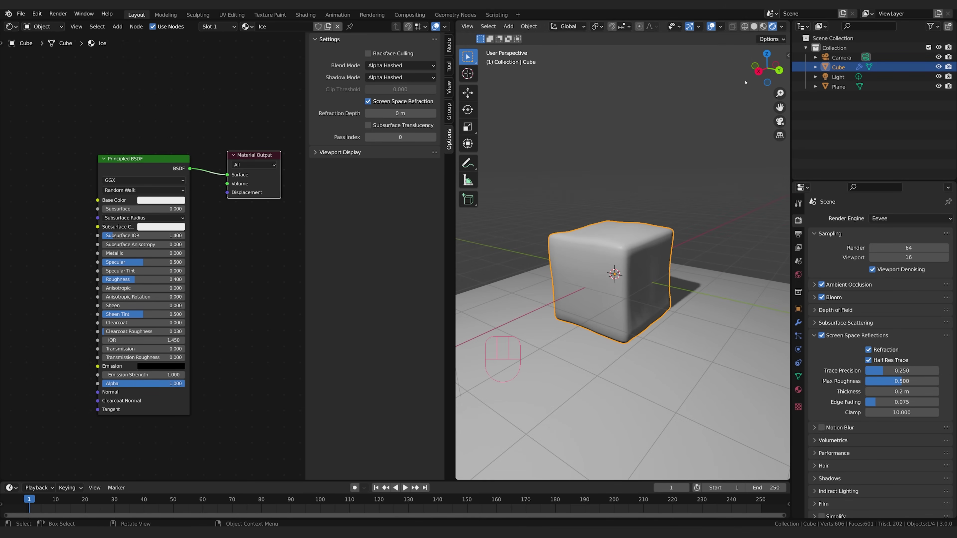
key("shift+alt+z")
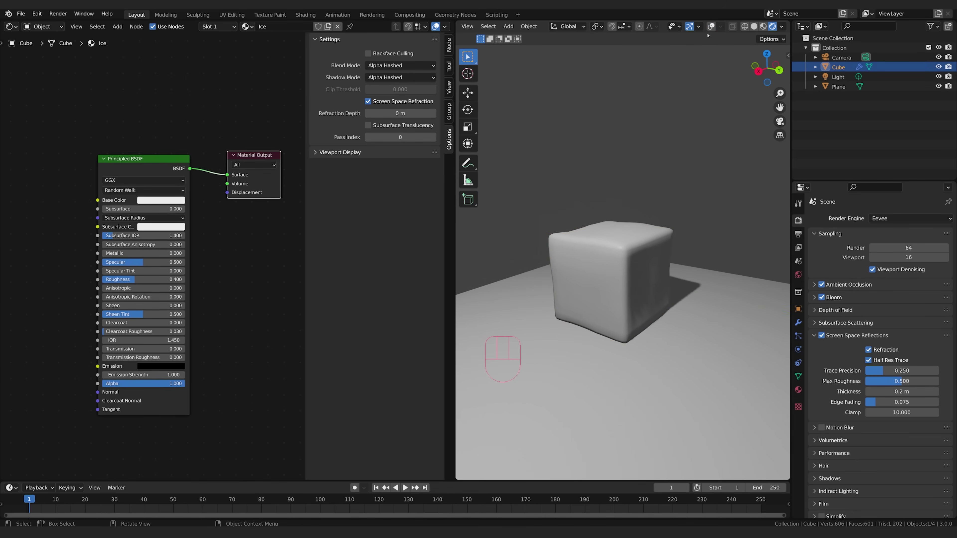
middle_click_drag(709, 105, 709, 74, "shift")
scroll(728, 163, "up", 2)
middle_click_drag(683, 193, 682, 200, "shift")
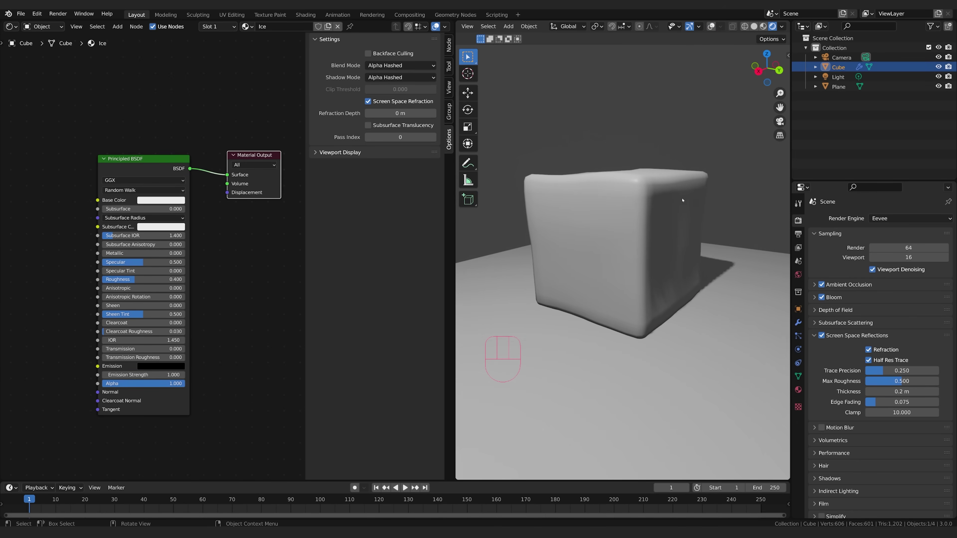
left_click(726, 165)
middle_click_drag(726, 164, 727, 158)
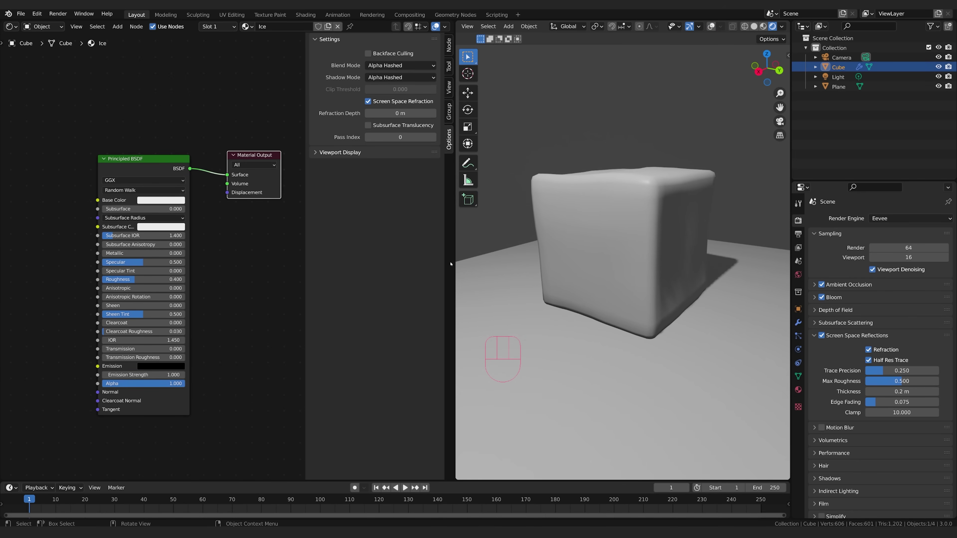
Step: Set the Principled BSDF's Transmission to 1
middle_click_drag(230, 273, 256, 241)
middle_click_drag(148, 333, 138, 342)
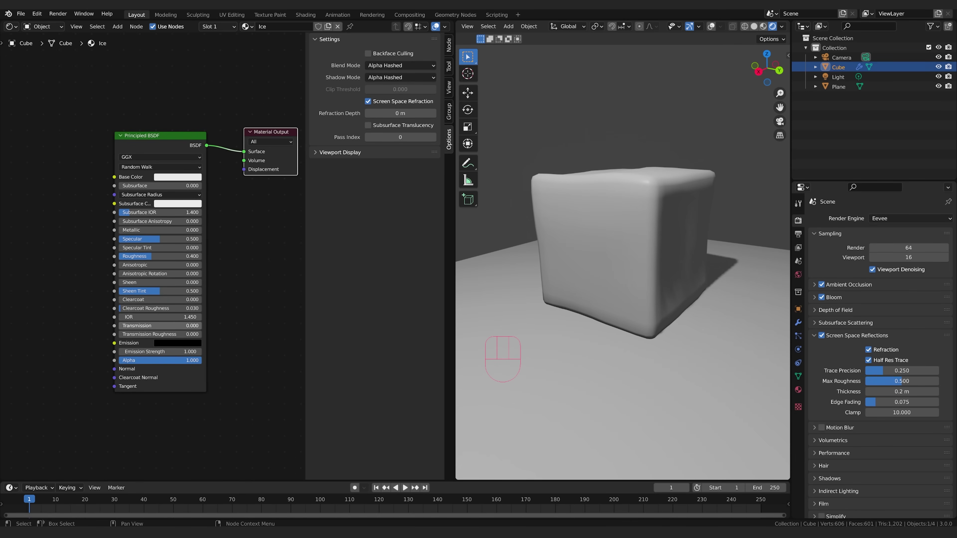
left_click(150, 325)
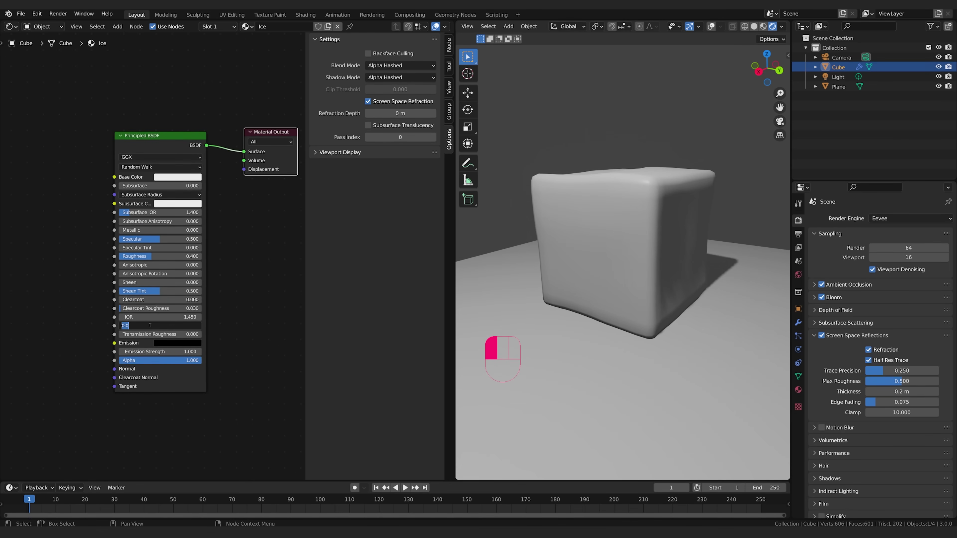
type("1")
key("Return")
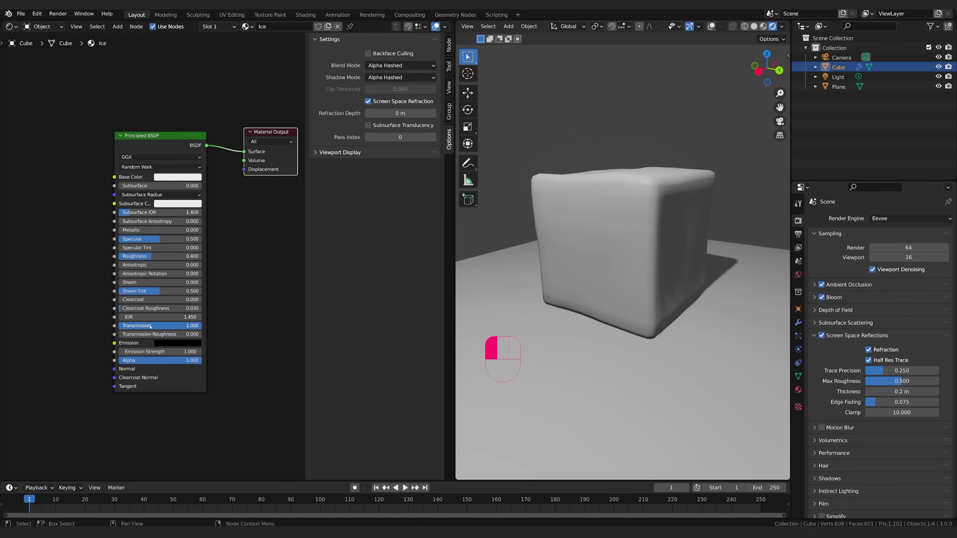
Step: Adjust the Principled BSDF's Roughness, trying 0.614 before settling on 0.041, while checking the cube from different sides
middle_click_drag(625, 249, 636, 268)
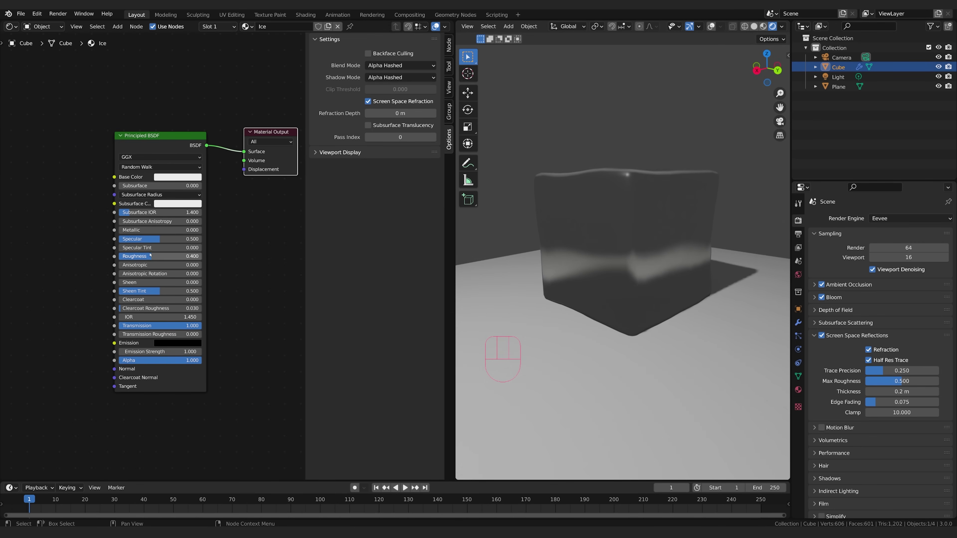
middle_click_drag(617, 191, 688, 201)
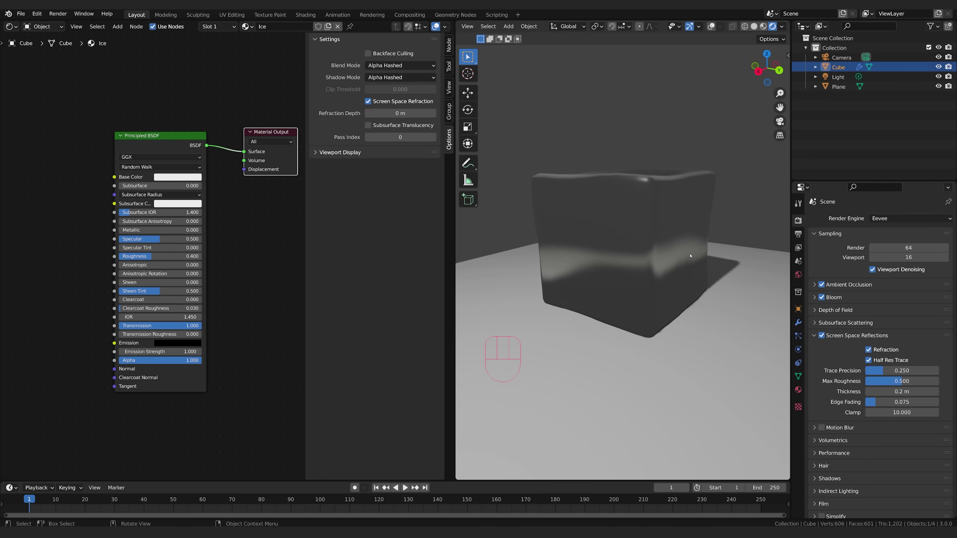
left_click_drag(173, 257, 192, 257)
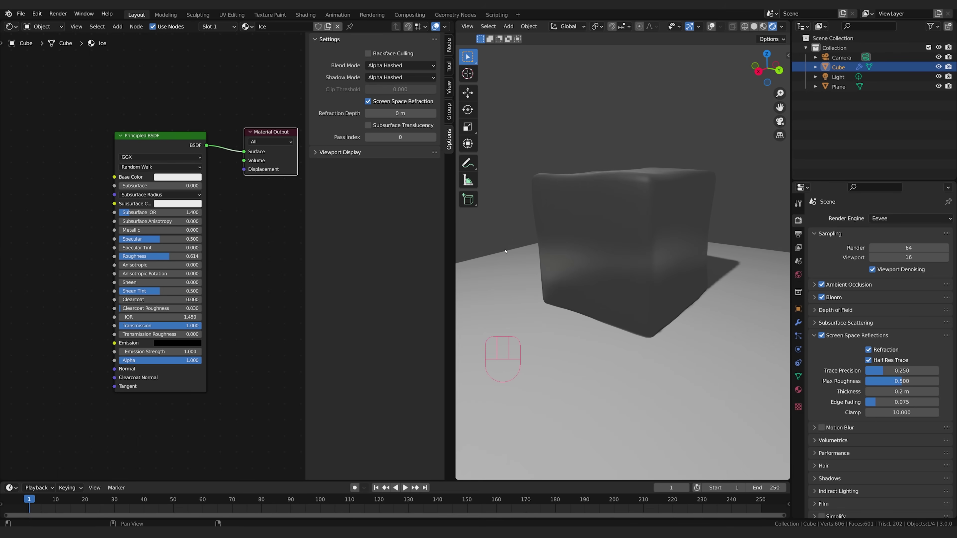
middle_click_drag(625, 228, 616, 271)
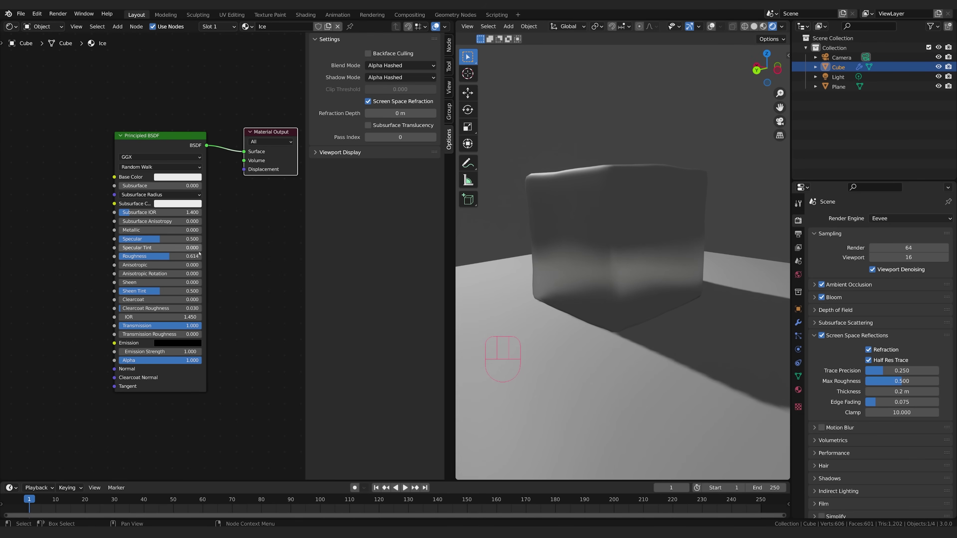
left_click_drag(167, 257, 122, 256)
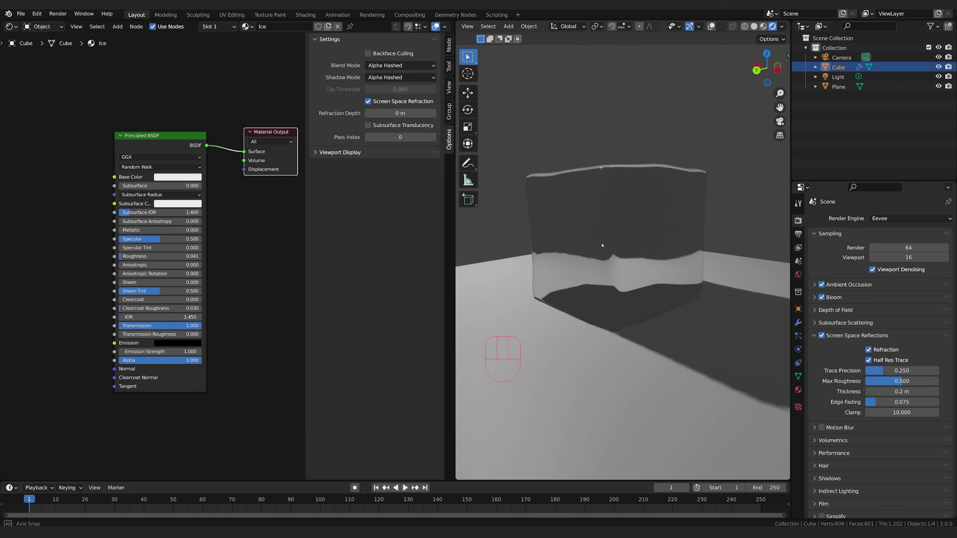
middle_click_drag(602, 246, 642, 303)
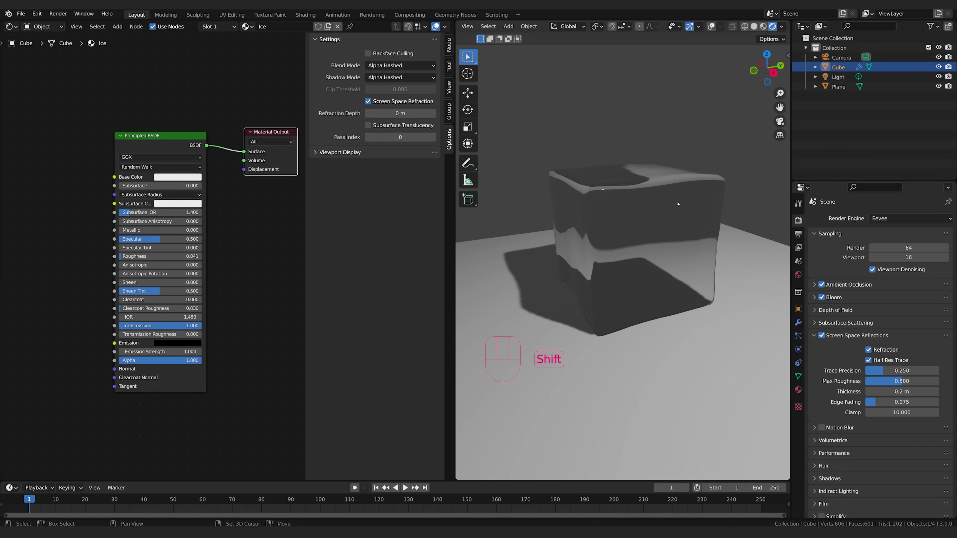
Step: Turn off Scene World in the viewport shading so an HDRI lights the rendered preview
middle_click_drag(677, 203, 649, 203, "shift")
mouse_move(765, 269)
middle_mouse_down()
mouse_move(754, 240)
mouse_move(765, 271)
middle_mouse_up()
left_click(782, 26)
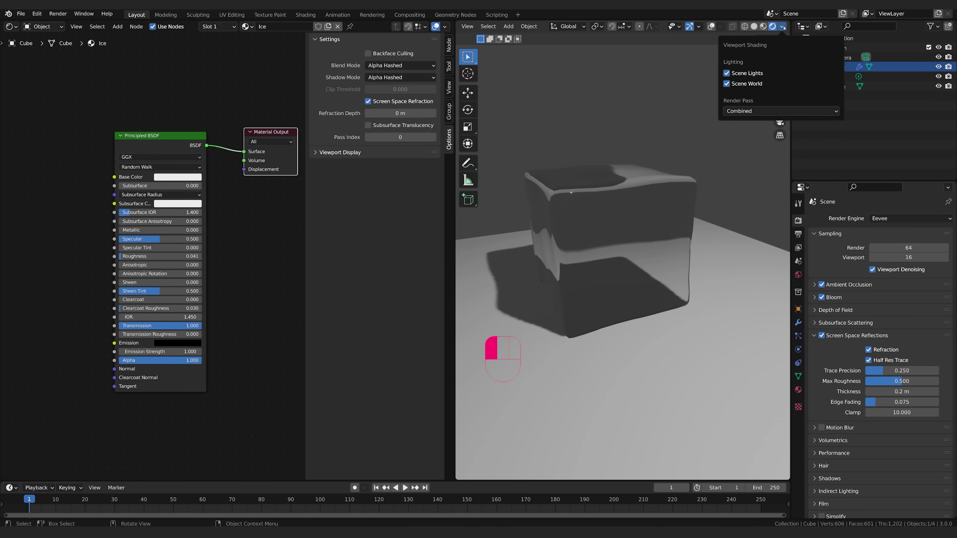
left_click(727, 84)
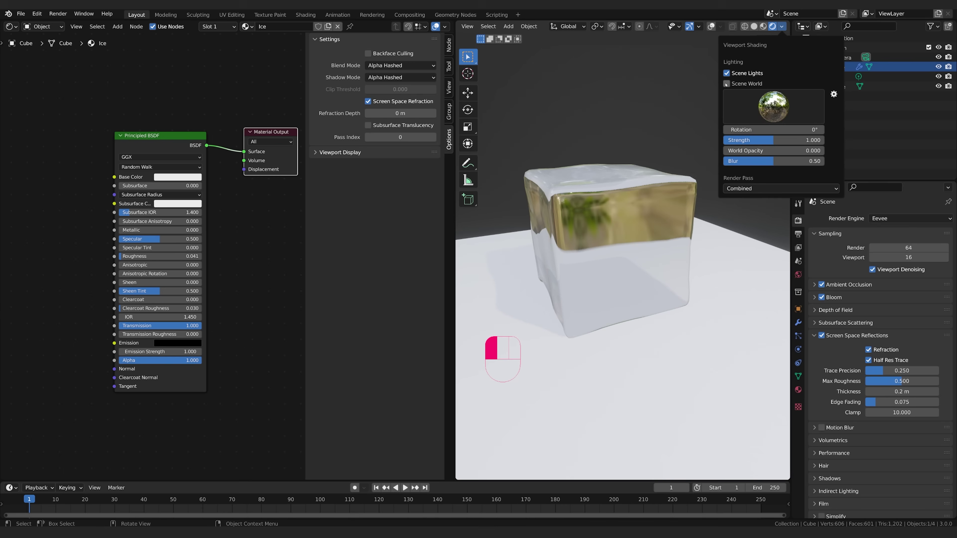
Step: Choose the HDRI with blue sky above green ground and raise its World Opacity so it fills the background
left_click(760, 116)
left_click(785, 117)
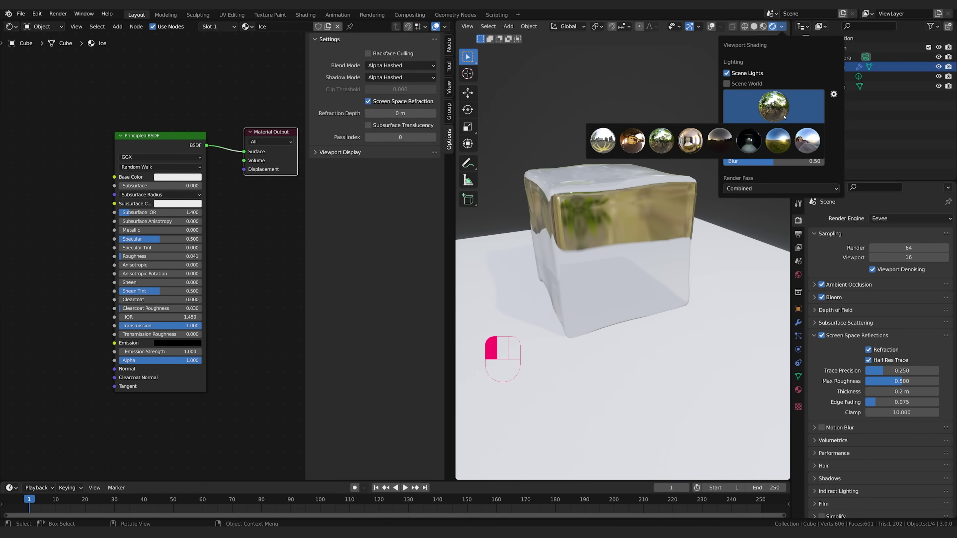
left_click(773, 142)
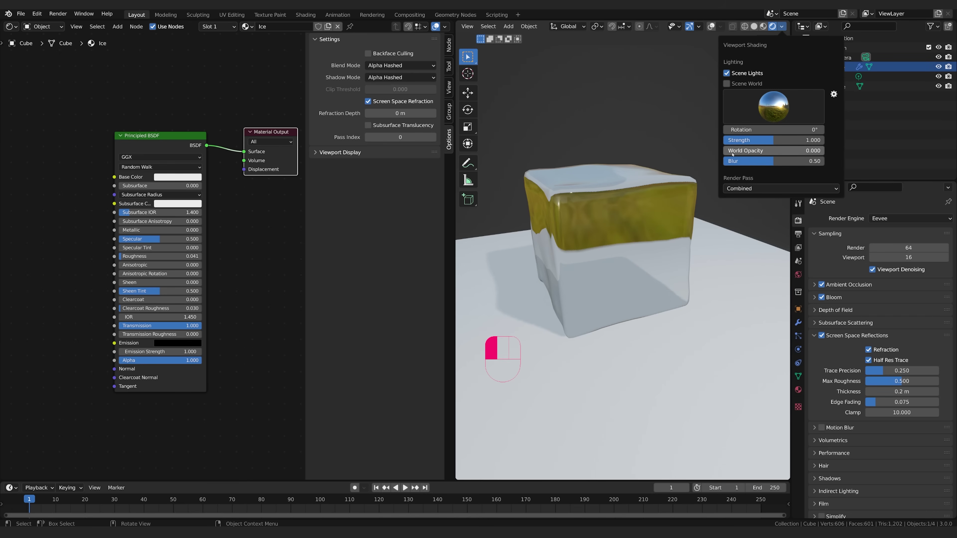
left_click_drag(771, 151, 823, 151)
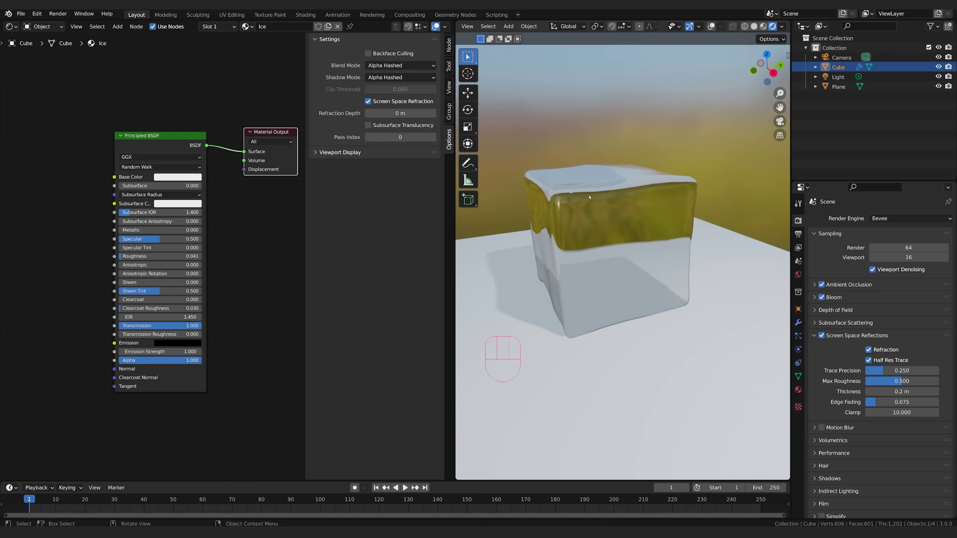
Step: Examine the cube's refraction and reflections against the HDRI background from several angles and distances
mouse_move(627, 81)
middle_mouse_down()
mouse_move(670, 62)
mouse_move(620, 86)
mouse_move(621, 64)
mouse_move(623, 94)
middle_mouse_up()
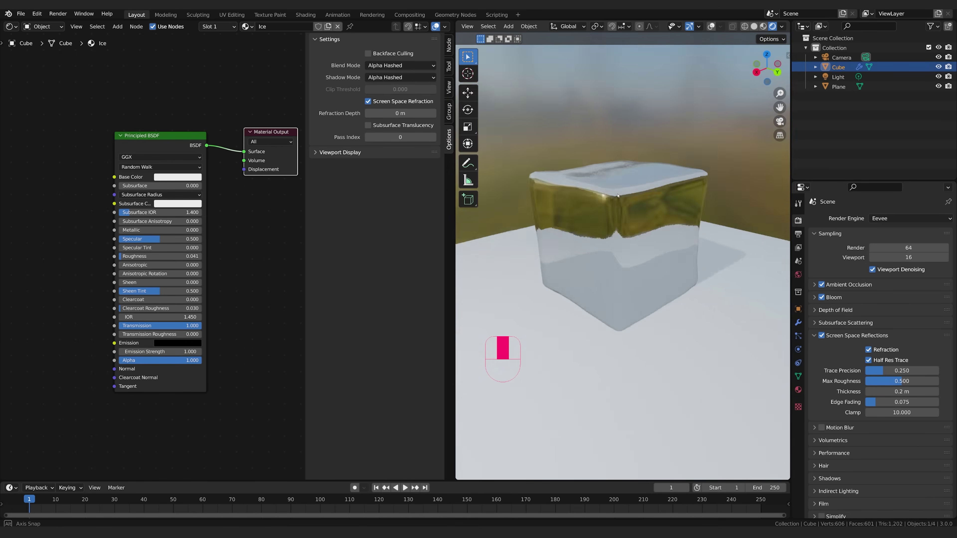
scroll(623, 188, "down", 3)
middle_click_drag(640, 200, 673, 190)
middle_click_drag(673, 190, 632, 197)
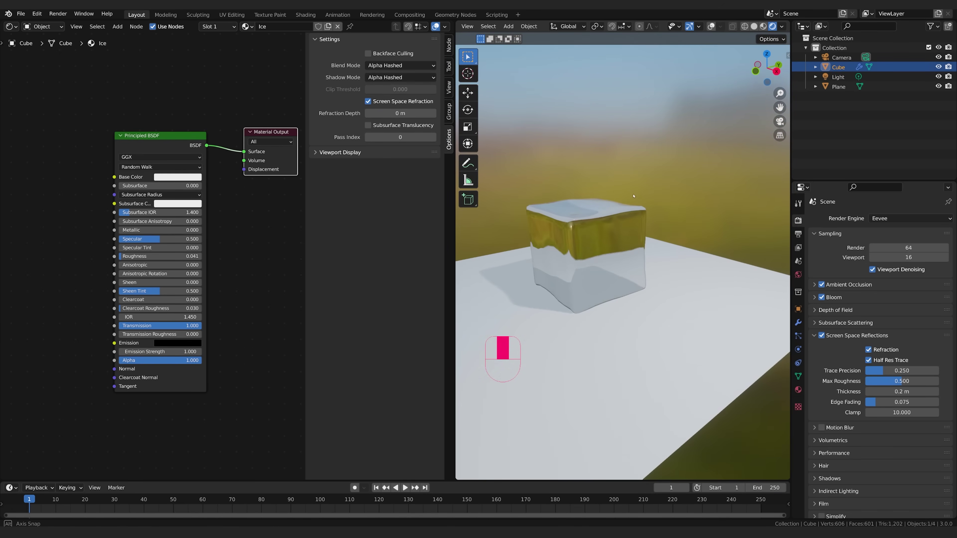
scroll(632, 197, "up", 3)
middle_click_drag(693, 179, 708, 158, "shift")
middle_click_drag(709, 158, 713, 183)
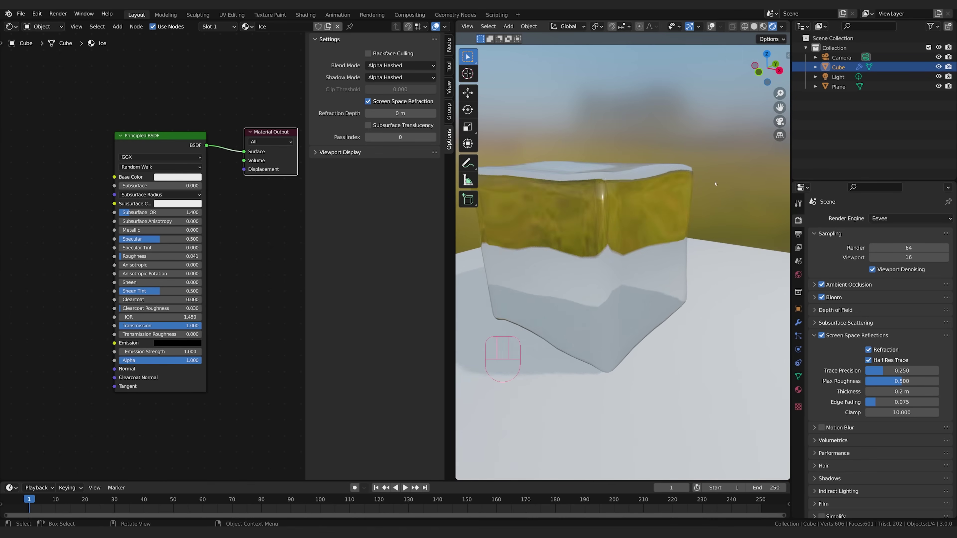
Step: Add a Bump node in the free space beside the Principled BSDF's inputs
scroll(693, 211, "down", 2)
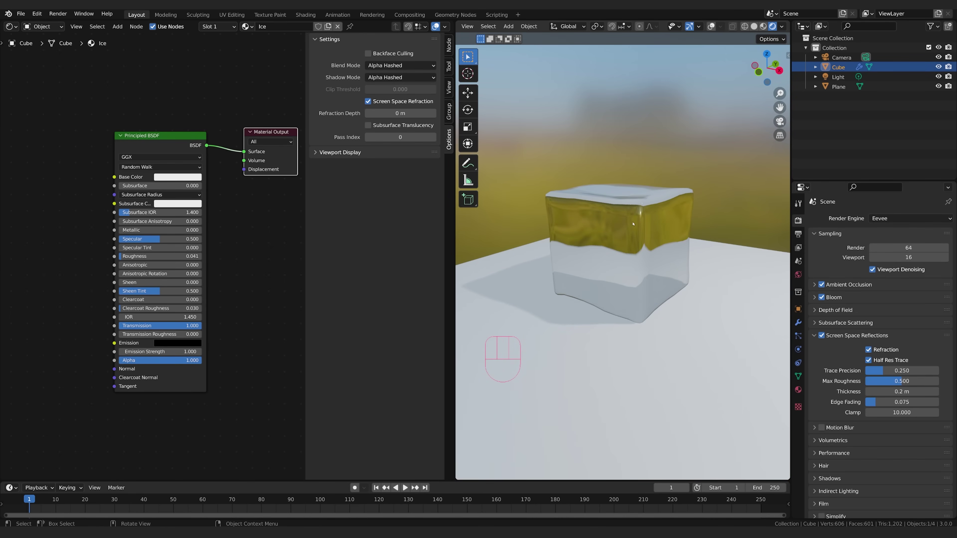
middle_click_drag(65, 231, 105, 213)
left_click(105, 213)
key("shift+a")
left_click(100, 214)
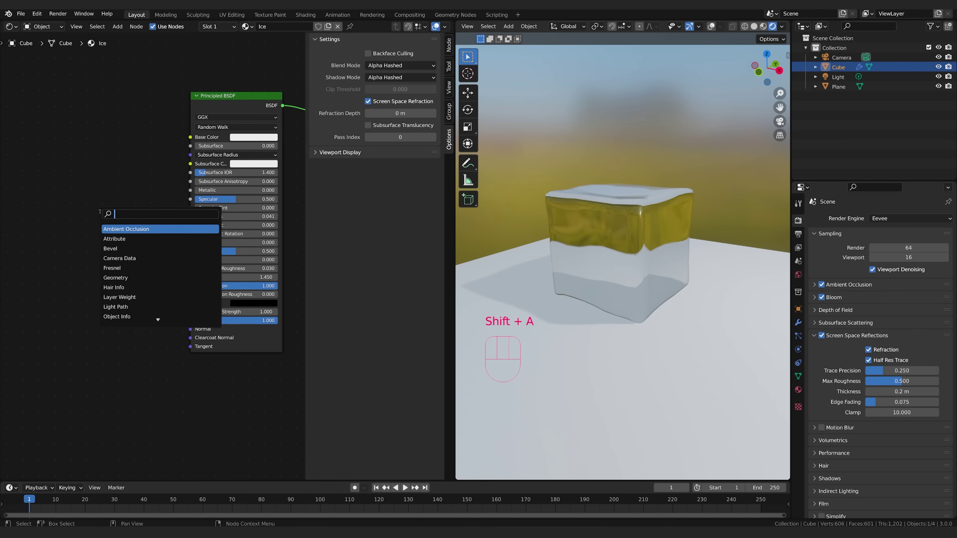
type("bump")
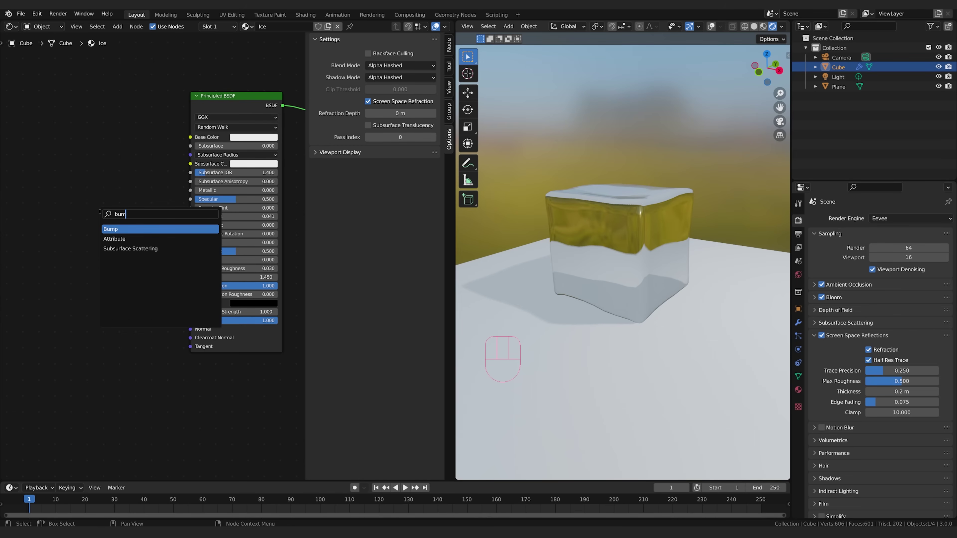
key("Return")
left_click(60, 290)
Step: Add a Noise Texture node ahead of the Bump node in the Ice material
middle_click_drag(109, 251, 192, 245)
left_click(90, 244)
key("shift+a")
left_click(79, 240)
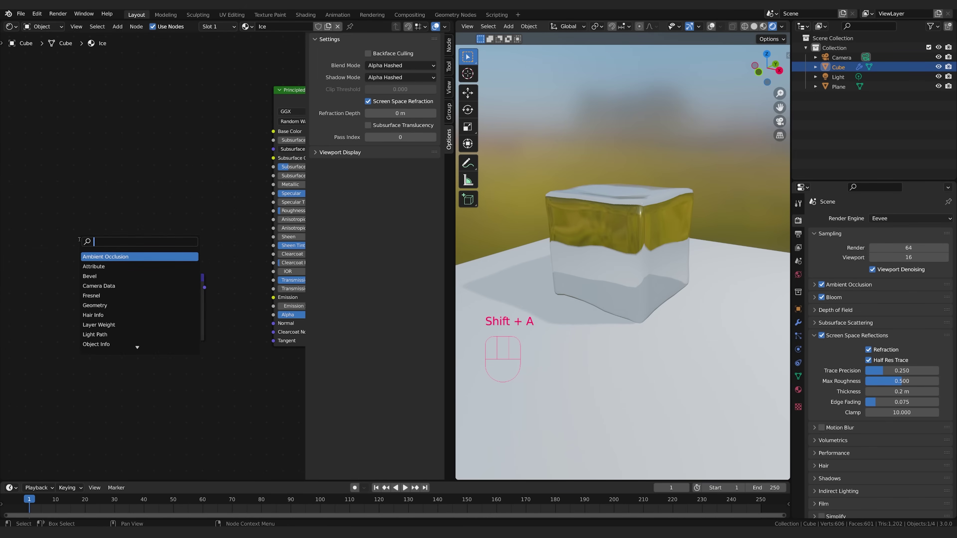
type("noise")
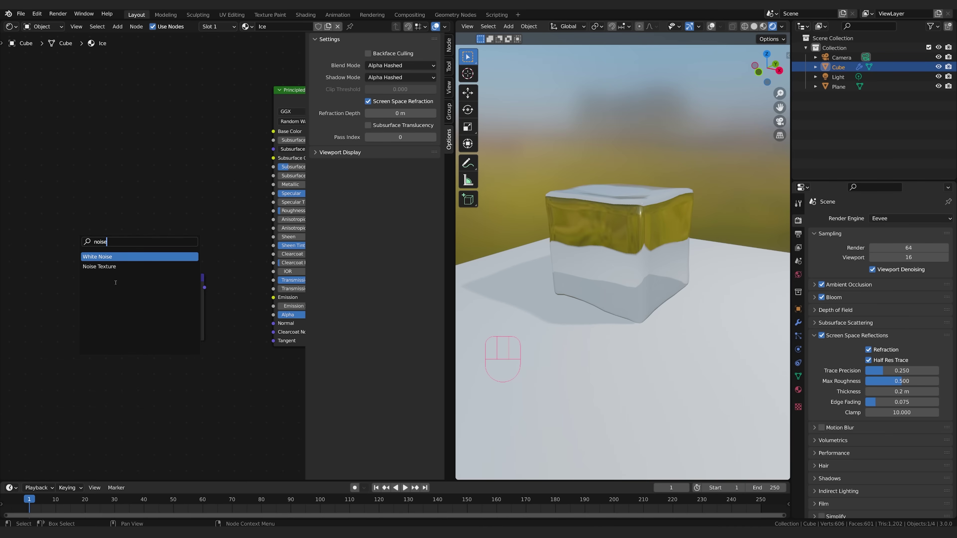
left_click(110, 266)
left_click(62, 306)
Step: Connect the Noise Texture's Fac to the Bump's Height, and the Bump's Normal to the Principled BSDF's Normal
middle_click_drag(62, 306, 70, 301)
left_click_drag(88, 286, 158, 321)
middle_click_drag(212, 282, 175, 285)
left_click_drag(174, 285, 243, 321)
middle_click_drag(138, 379, 187, 359)
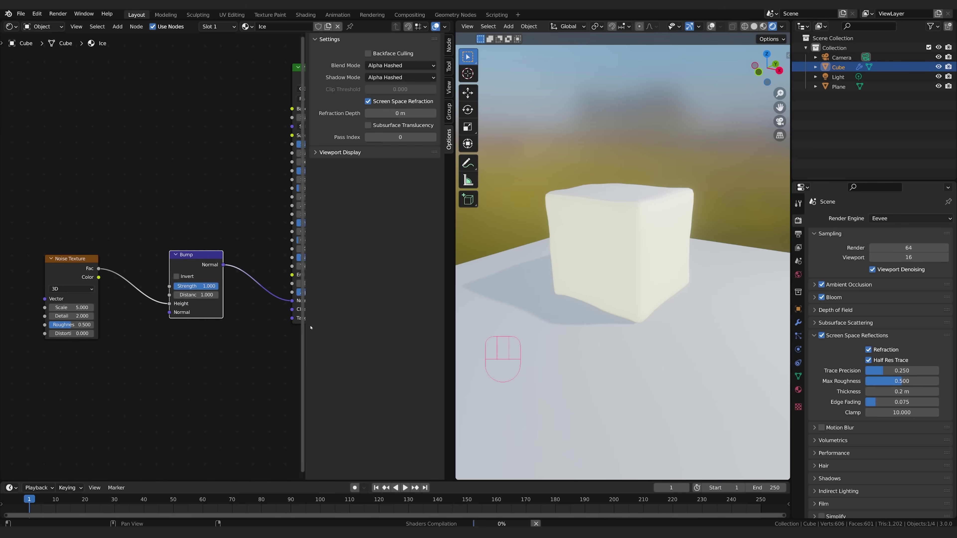
Step: Tidy the placement of the Noise Texture and Bump nodes beside the Principled BSDF
middle_click_drag(74, 244, 49, 243)
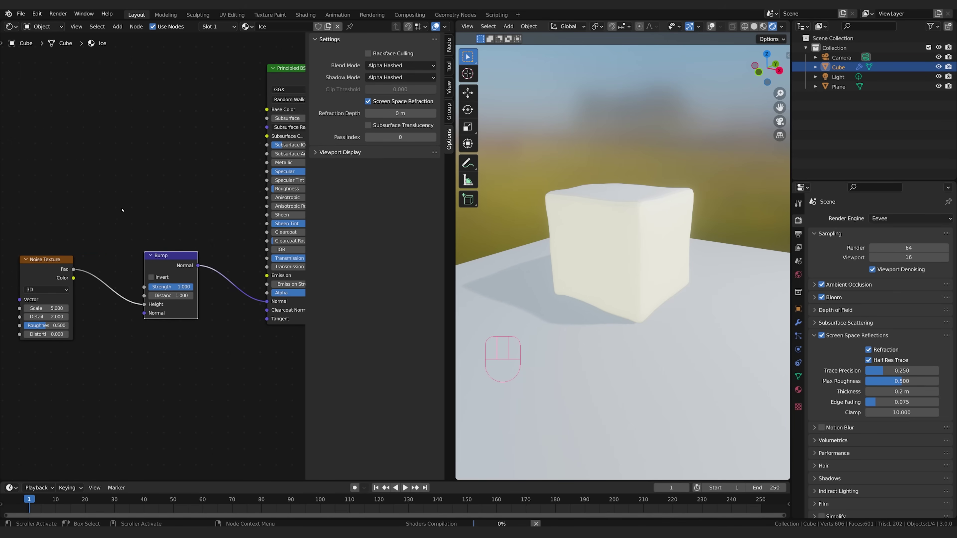
left_click_drag(57, 281, 64, 282)
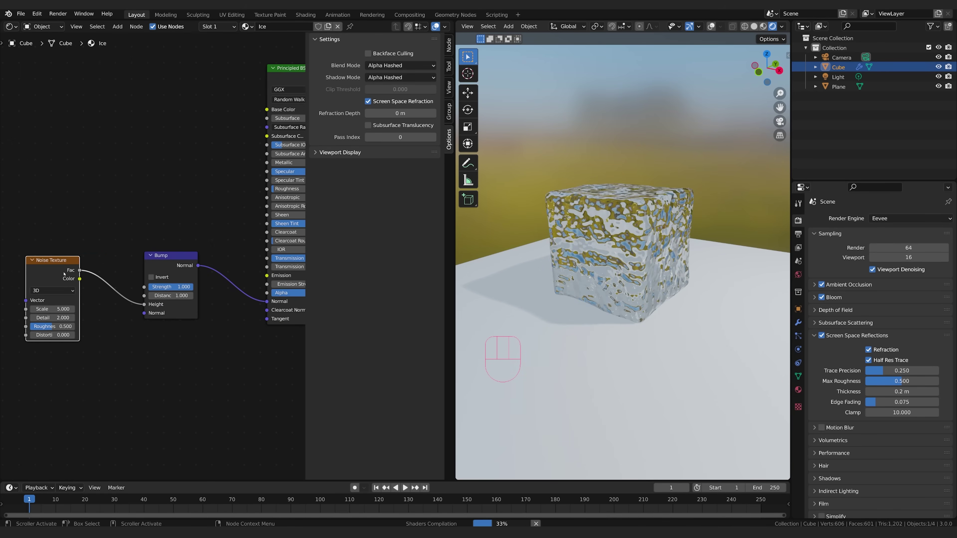
left_click_drag(152, 269, 147, 270)
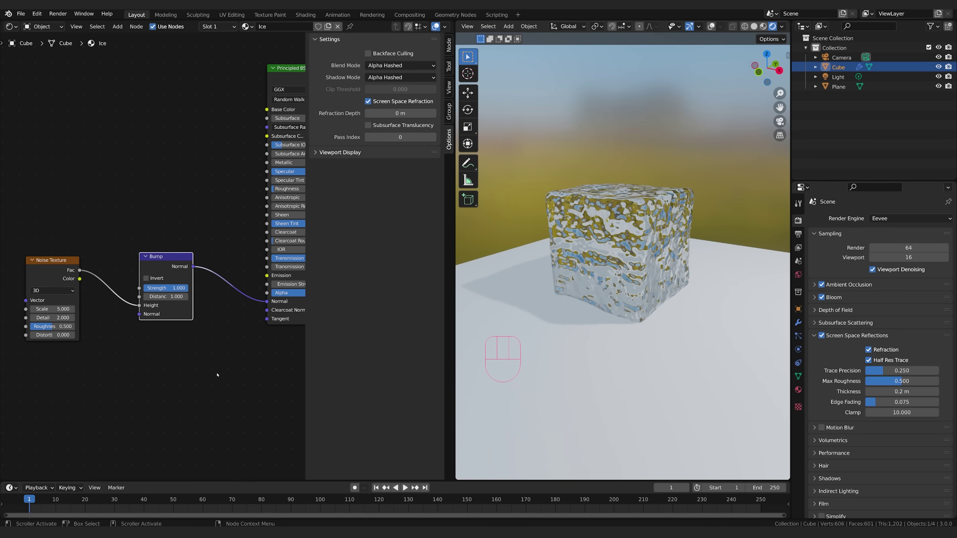
middle_click_drag(183, 330, 168, 332)
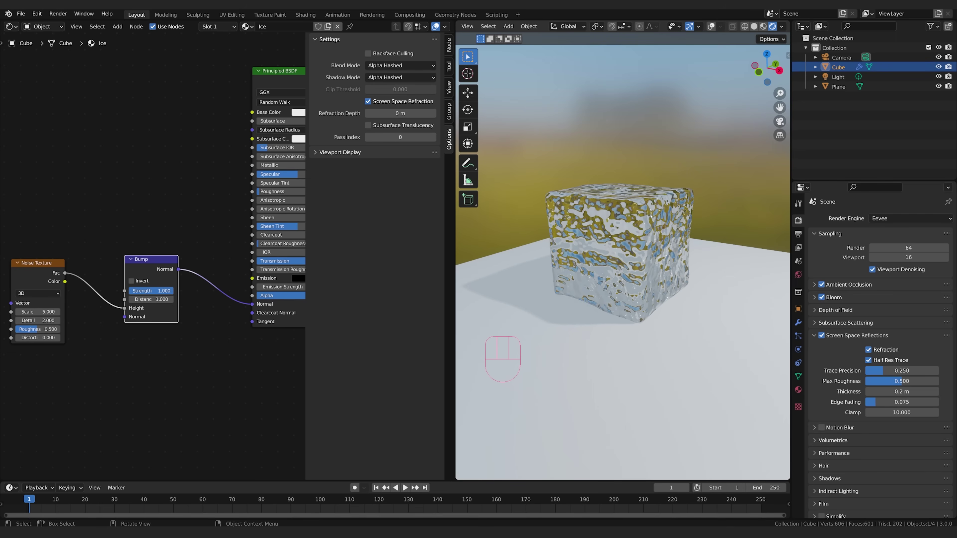
left_click_drag(40, 263, 43, 261)
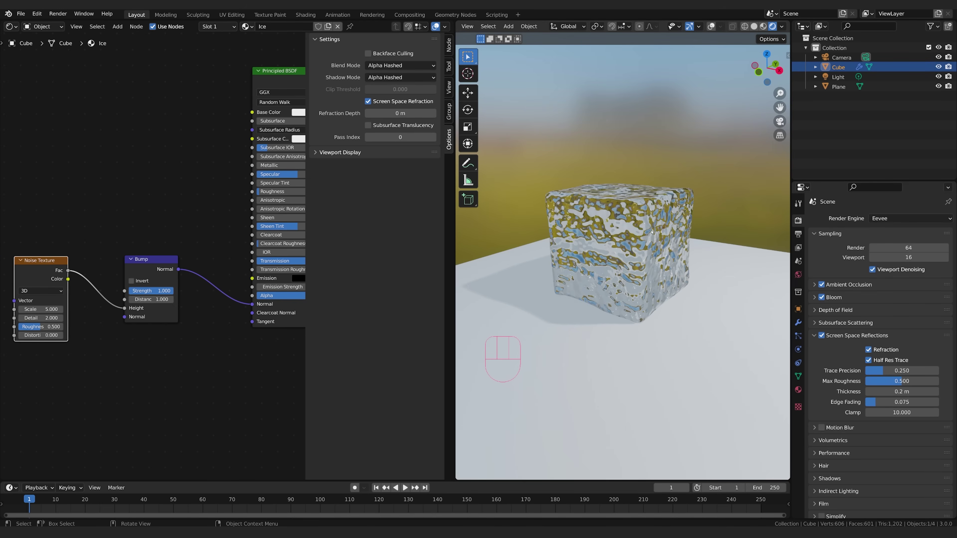
left_click_drag(151, 260, 152, 260)
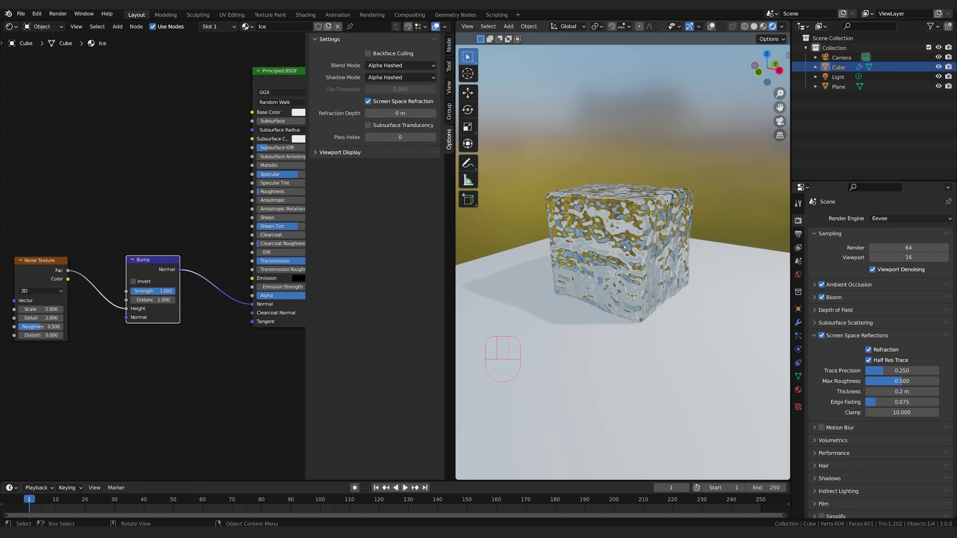
Step: Examine the strength of the bump pattern on the cube's surface from close up and farther away
middle_click_drag(624, 247, 654, 202)
scroll(634, 237, "up", 2)
middle_click_drag(655, 201, 653, 244, "shift")
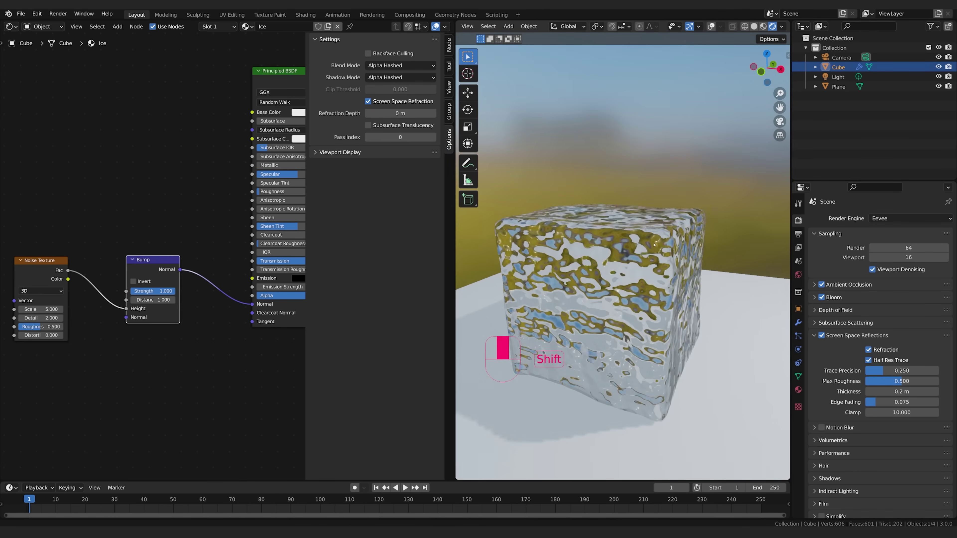
scroll(654, 244, "up", 2)
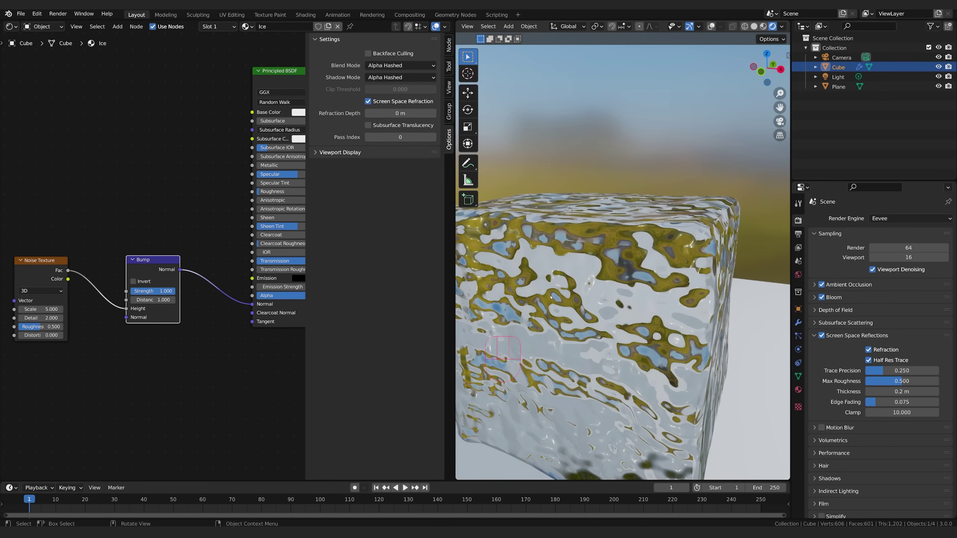
scroll(550, 297, "down", 2)
middle_click_drag(659, 296, 669, 270, "shift")
scroll(662, 272, "down", 3)
scroll(667, 266, "up", 2)
middle_click_drag(557, 183, 537, 192)
scroll(603, 263, "down", 2)
middle_click_drag(651, 256, 658, 244, "shift")
Step: Set the Bump node's Distance to 0.1 and turn on the viewport overlays
middle_click_drag(151, 301, 163, 301)
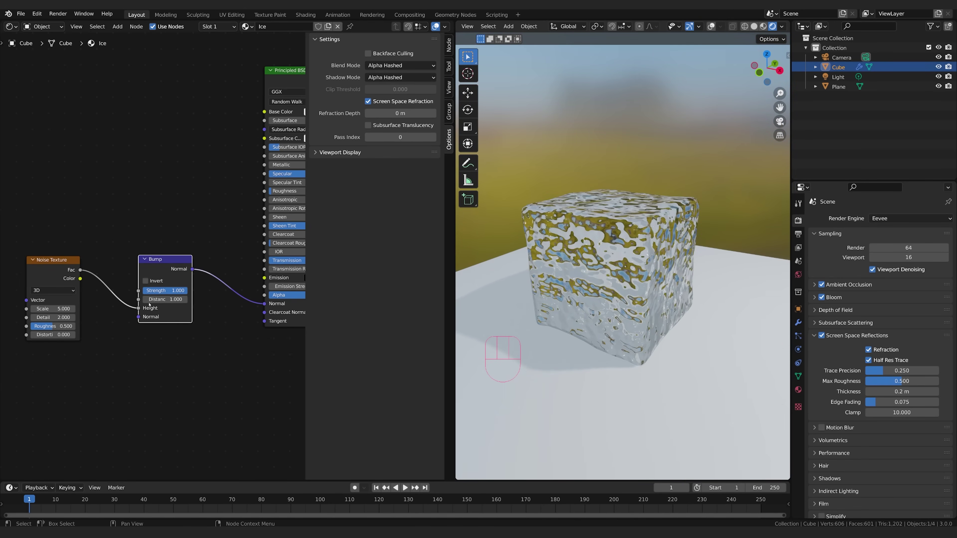
double_click(163, 300)
type(".1")
key("Return")
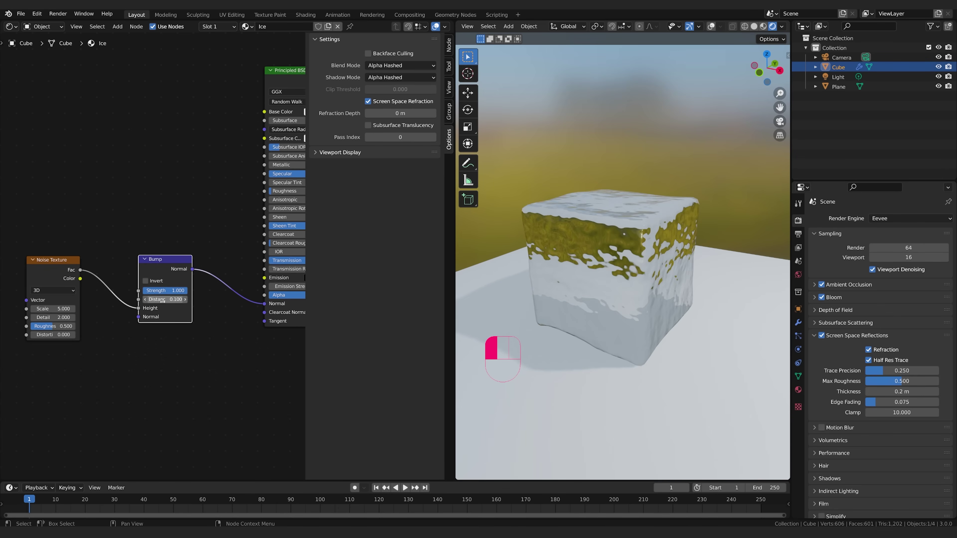
middle_click_drag(629, 294, 691, 57)
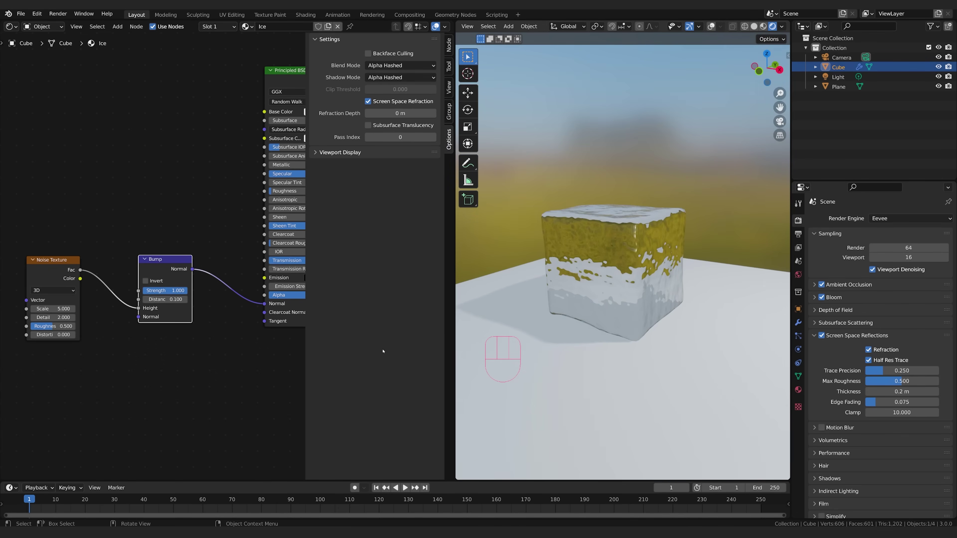
left_click(710, 26)
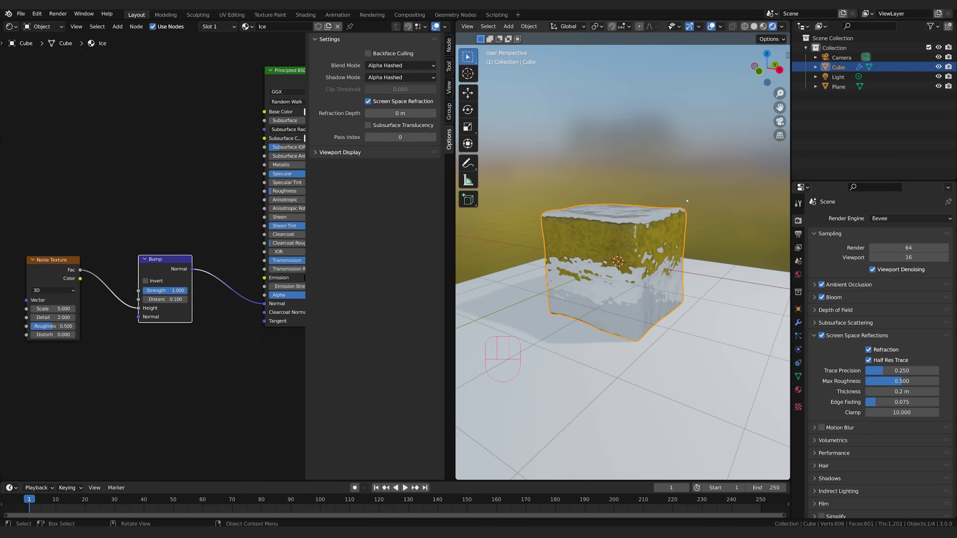
middle_click_drag(636, 370, 636, 393)
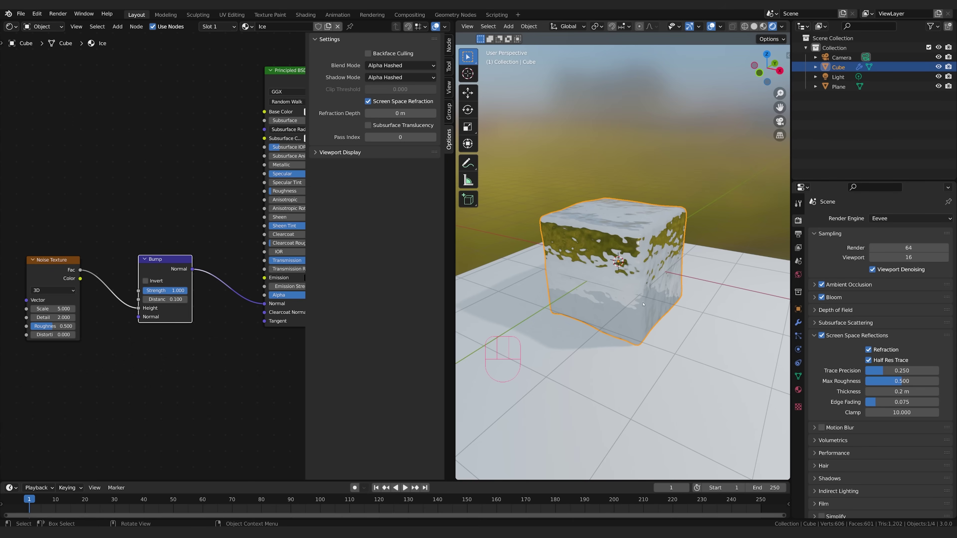
Step: Set the Noise Texture's Scale to 5.1, Detail to 2.9 and Roughness to 0.373, and turn off the viewport overlays
mouse_move(53, 309)
left_mouse_down()
mouse_move(67, 309)
mouse_move(54, 309)
left_mouse_up()
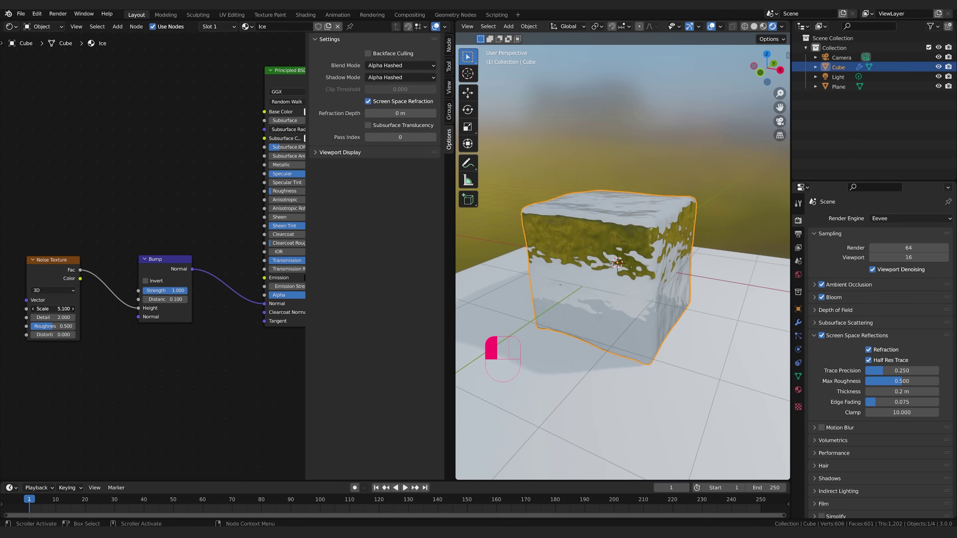
middle_click_drag(53, 308, 59, 309)
left_click_drag(59, 318, 53, 327)
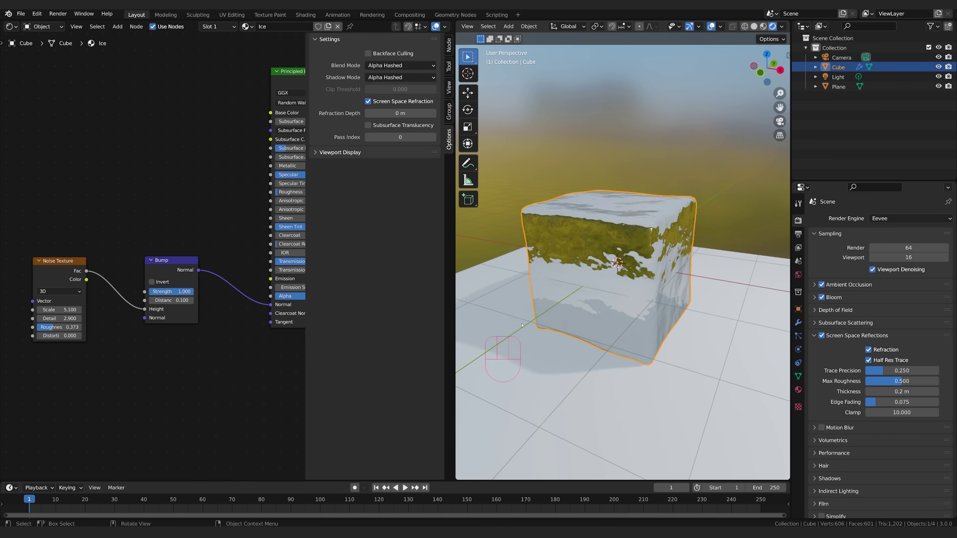
middle_click_drag(673, 287, 734, 279)
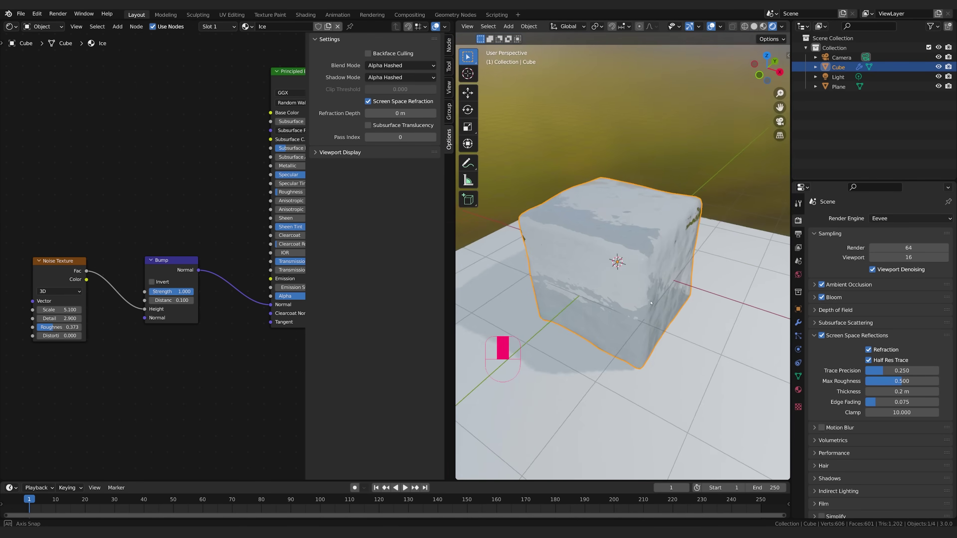
middle_click_drag(651, 303, 681, 175)
left_click(711, 26)
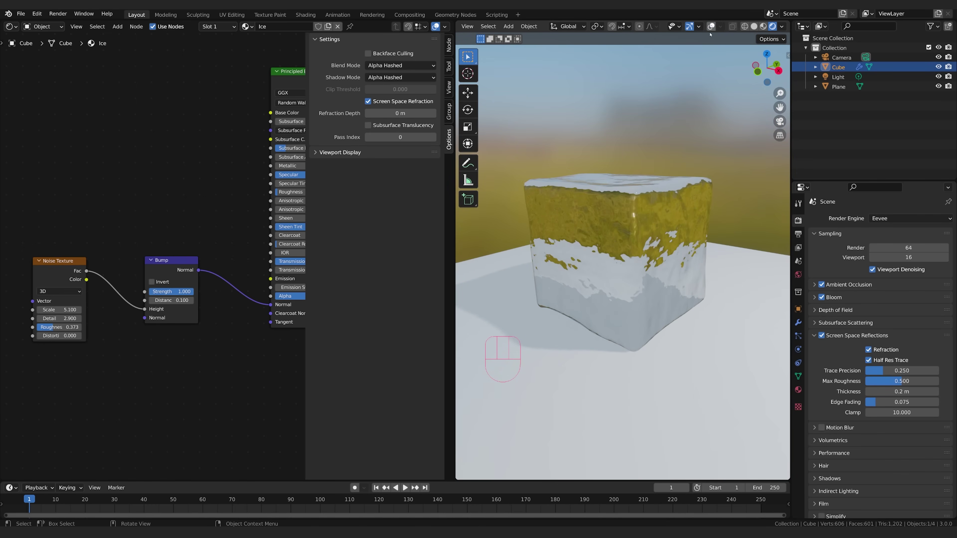
middle_click_drag(636, 248, 658, 250)
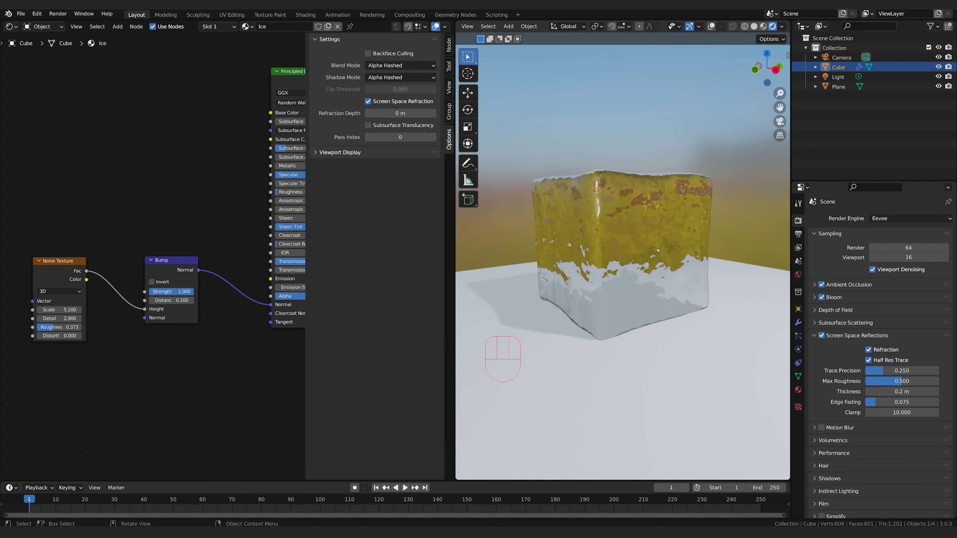
Step: Add a ColorRamp node above the Bump node
middle_click_drag(298, 191, 242, 205)
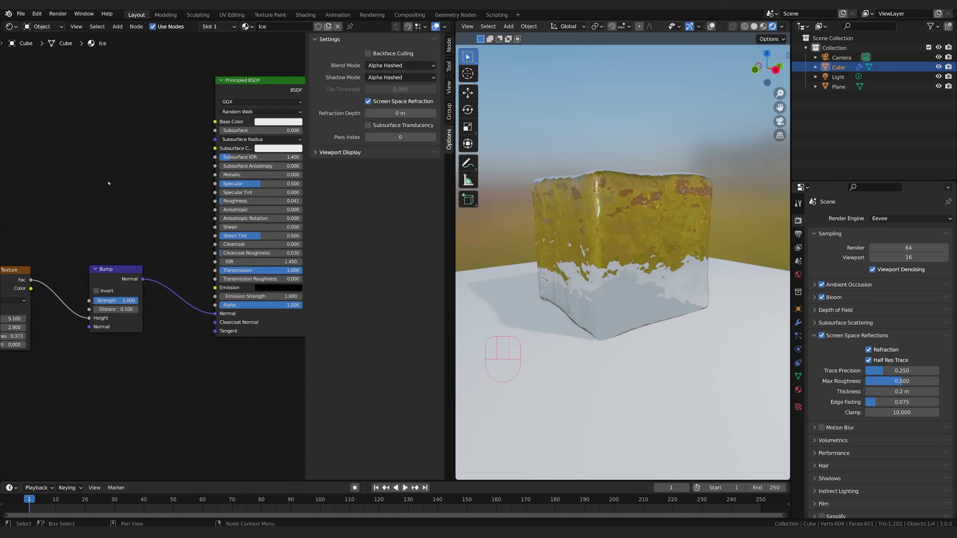
key("shift+a")
left_click(117, 181)
type("ramp")
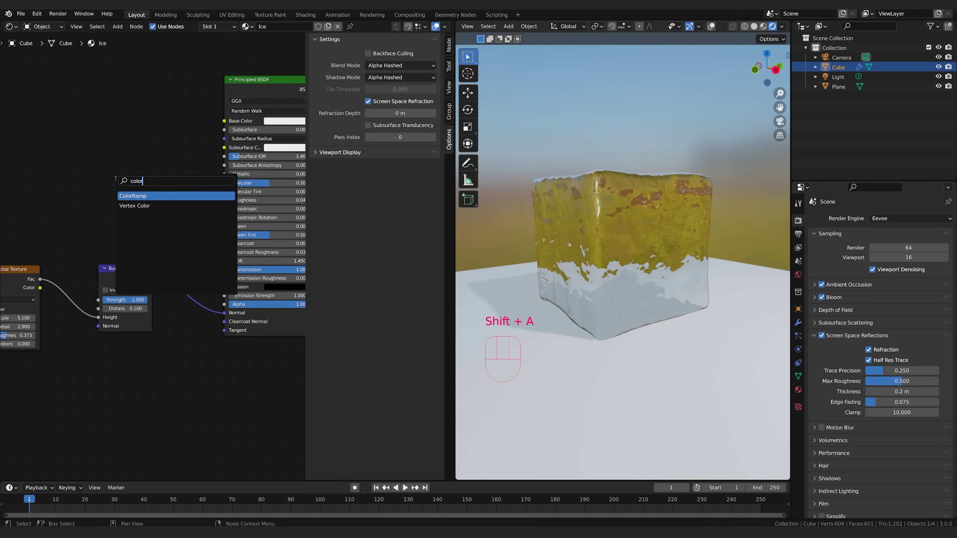
key("Return")
left_click(92, 145)
Step: Connect the Noise Texture's Fac to the ColorRamp's Fac, and the ColorRamp's Color to the Principled BSDF's Roughness
middle_click_drag(40, 279, 53, 282)
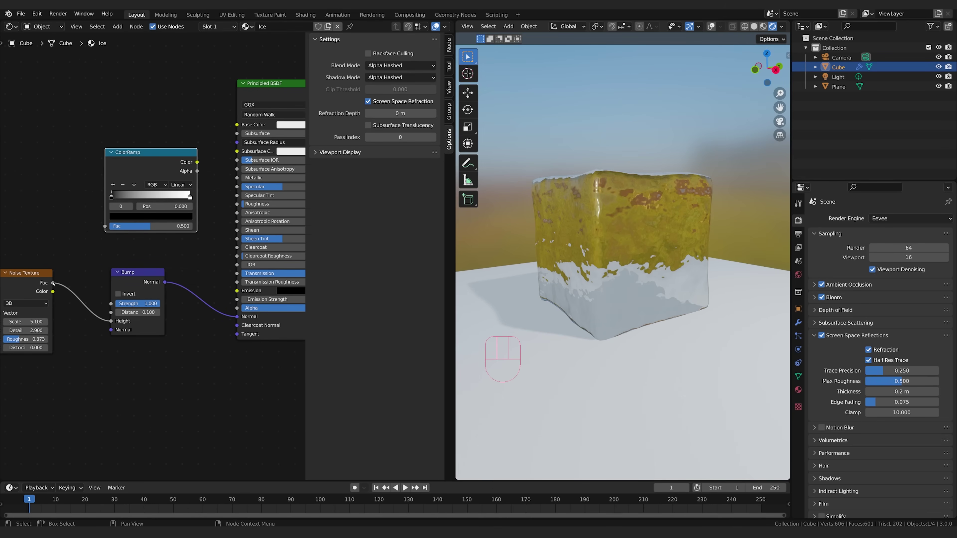
left_click_drag(53, 283, 104, 226)
left_click_drag(53, 282, 105, 225)
middle_click_drag(231, 261, 167, 265)
left_click_drag(114, 157, 140, 138)
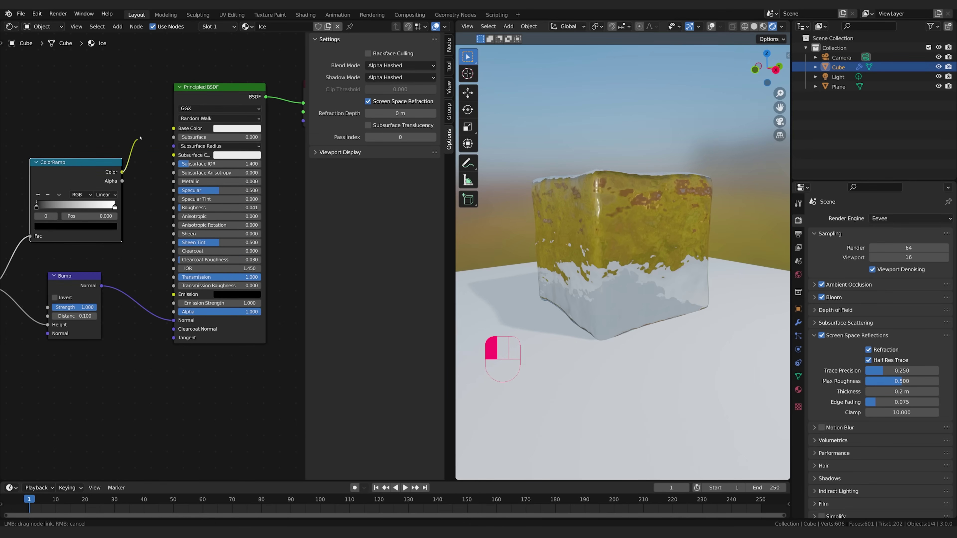
left_click_drag(145, 189, 173, 207)
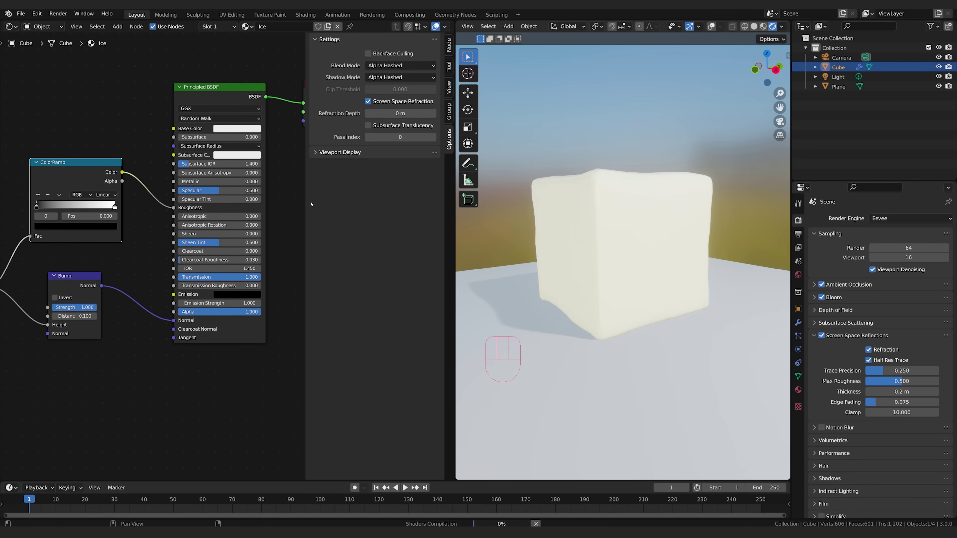
Step: Lighten the ColorRamp's black stop to a colour value of 0.031
middle_click_drag(118, 234, 184, 236)
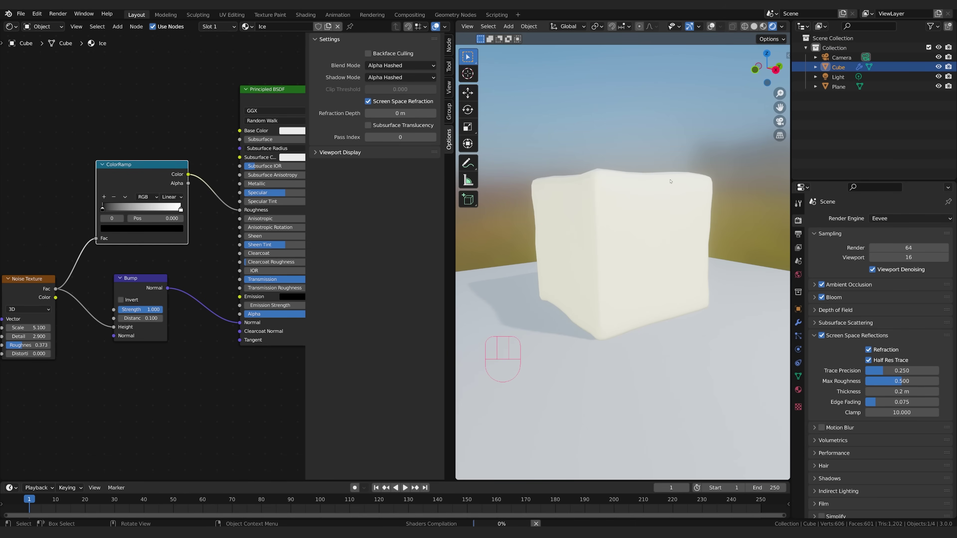
middle_click_drag(663, 235, 652, 258)
middle_click_drag(108, 215, 98, 221)
mouse_move(93, 214)
left_mouse_down()
mouse_move(134, 214)
mouse_move(77, 214)
left_mouse_up()
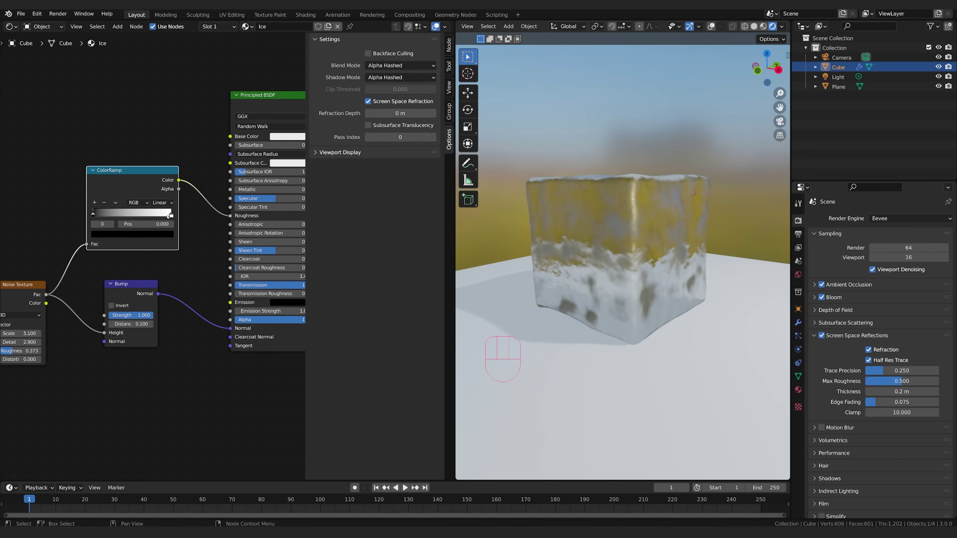
left_click(129, 236)
left_click_drag(159, 176, 160, 167)
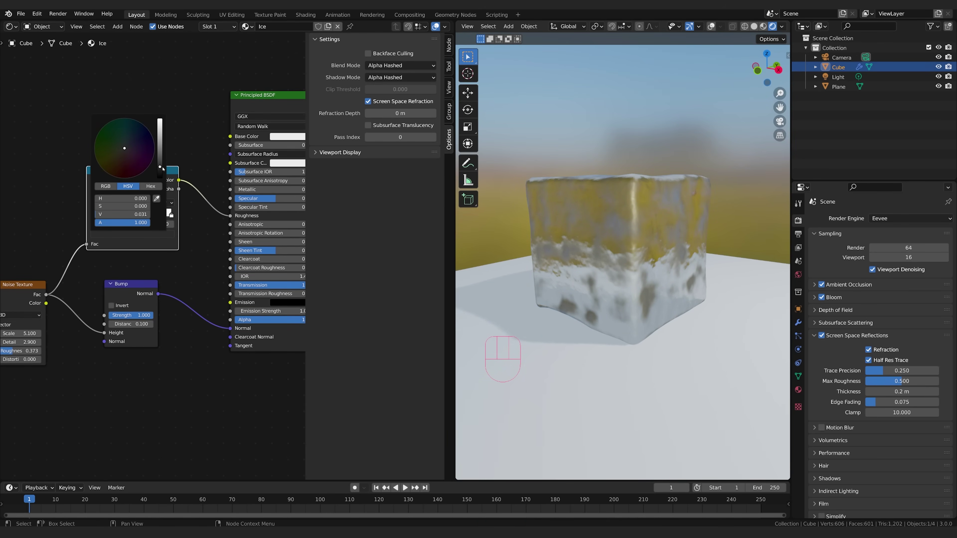
left_click(196, 159)
Step: Darken the ColorRamp's white stop slightly and move the dark stop to position 0.056
left_click(171, 214)
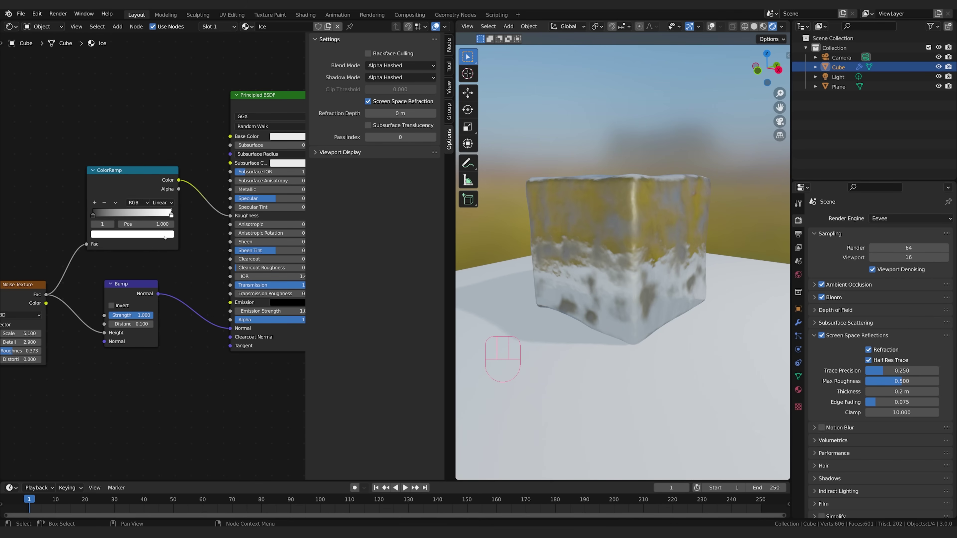
left_click(151, 234)
left_click_drag(158, 121, 159, 128)
left_click(232, 149)
left_click_drag(93, 214, 97, 214)
Step: Switch the render engine from Eevee to Cycles and set the device to GPU Compute
middle_click_drag(191, 130, 99, 135)
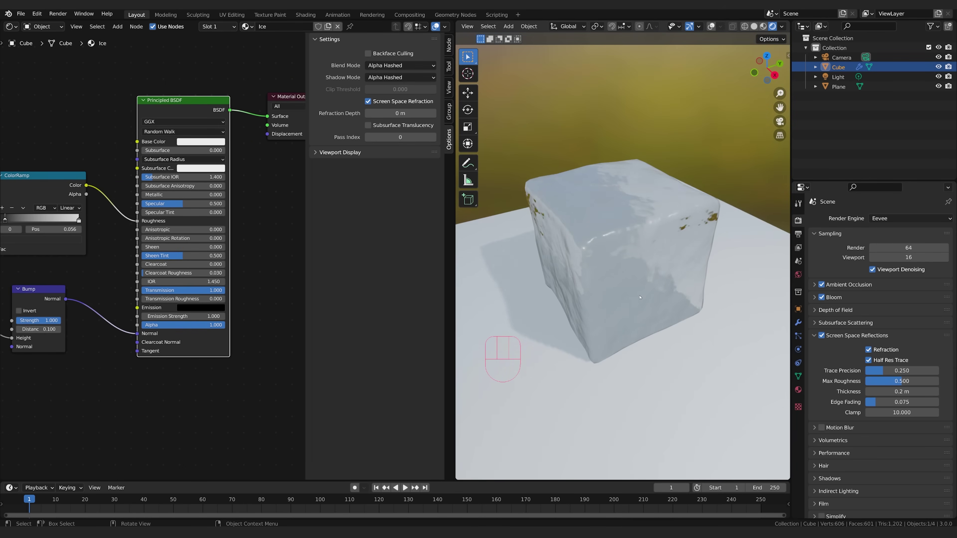
middle_click_drag(572, 278, 557, 294)
left_click(919, 219)
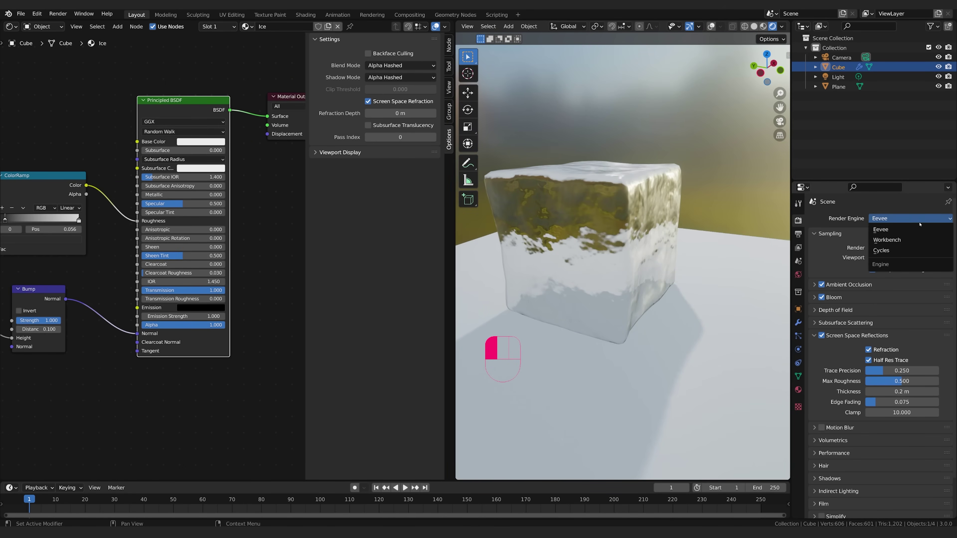
left_click(892, 251)
left_click(891, 242)
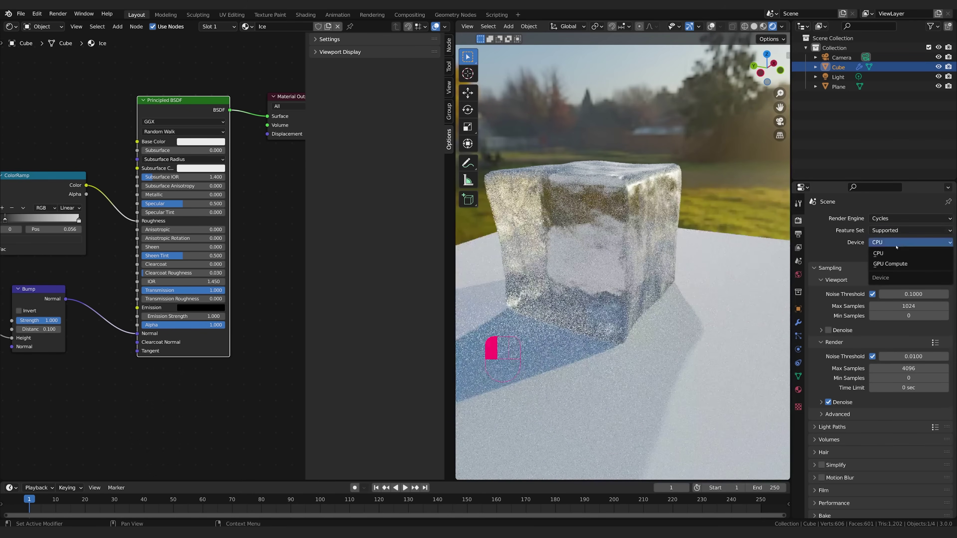
left_click(891, 264)
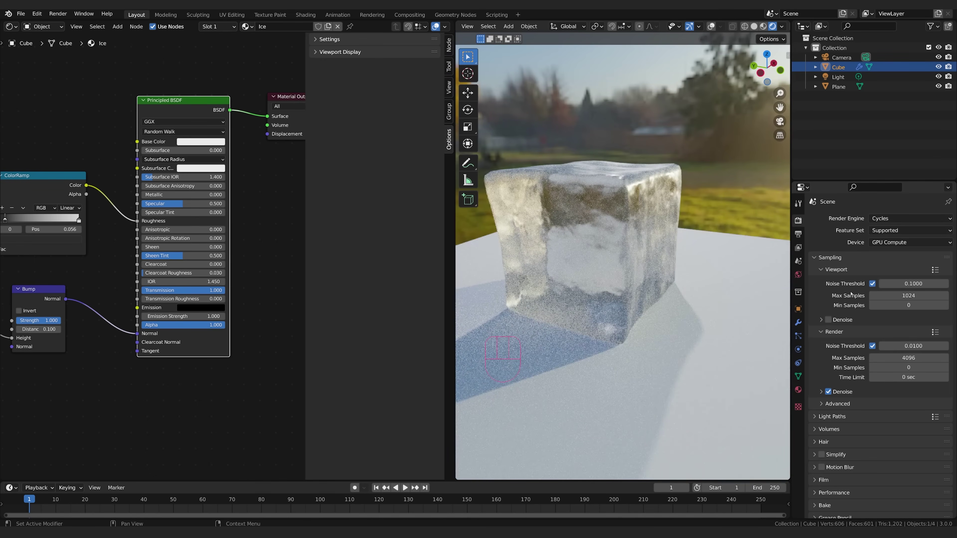
Step: Enable viewport denoising, with viewport Max Samples set to 3000 and Noise Threshold to 0.05
left_click(828, 320)
middle_click_drag(657, 256, 674, 271)
left_click(906, 295)
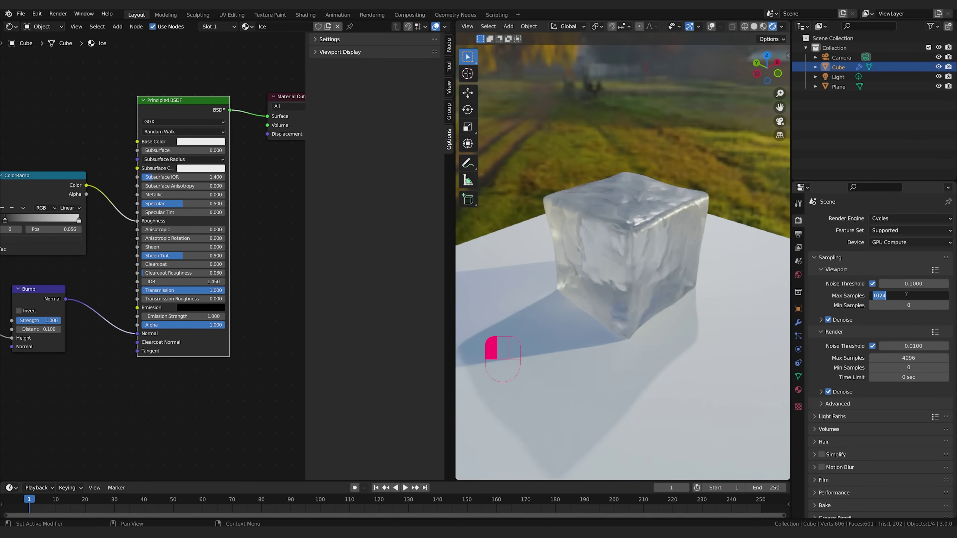
type("3000")
key("Return")
left_click(912, 283)
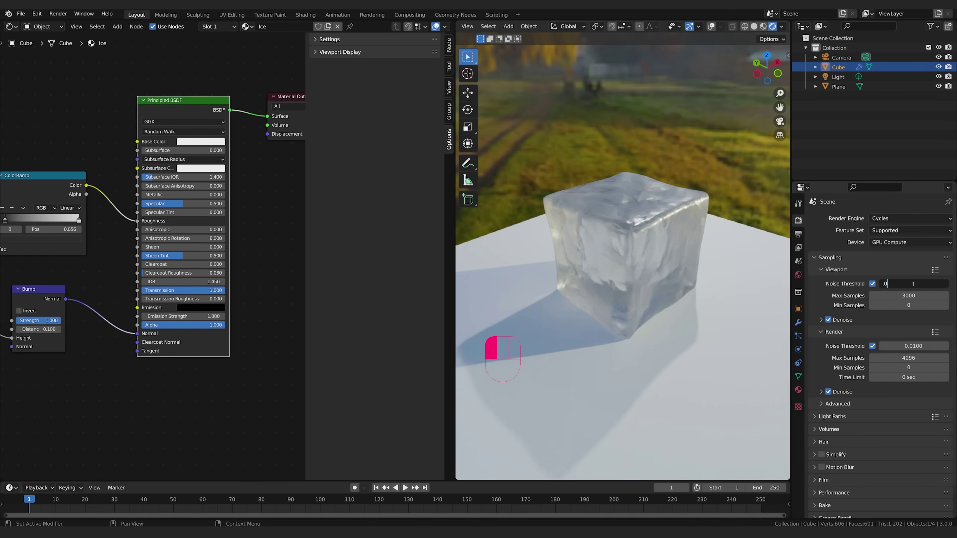
type(".05")
key("Return")
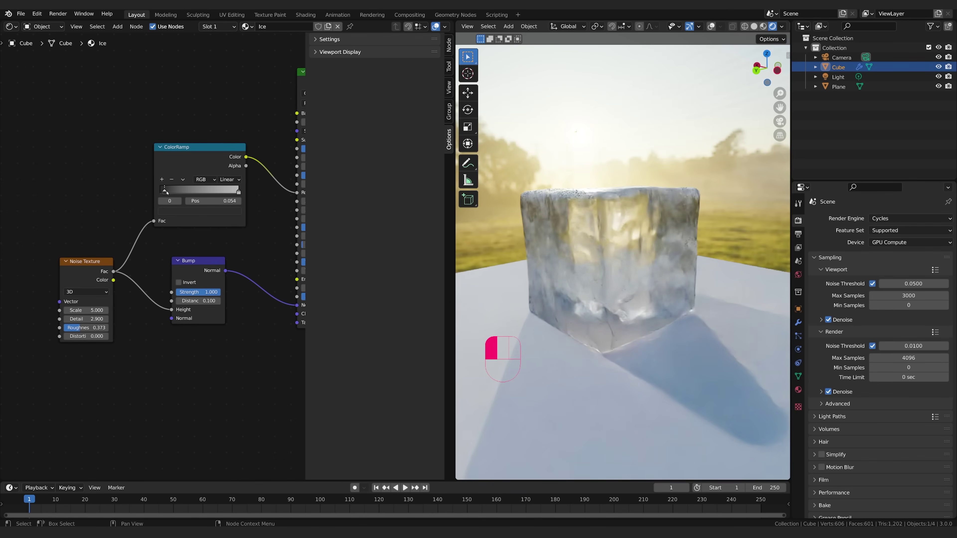
Step: Move the ColorRamp's dark stop to position 0.174
left_click_drag(167, 192, 174, 192)
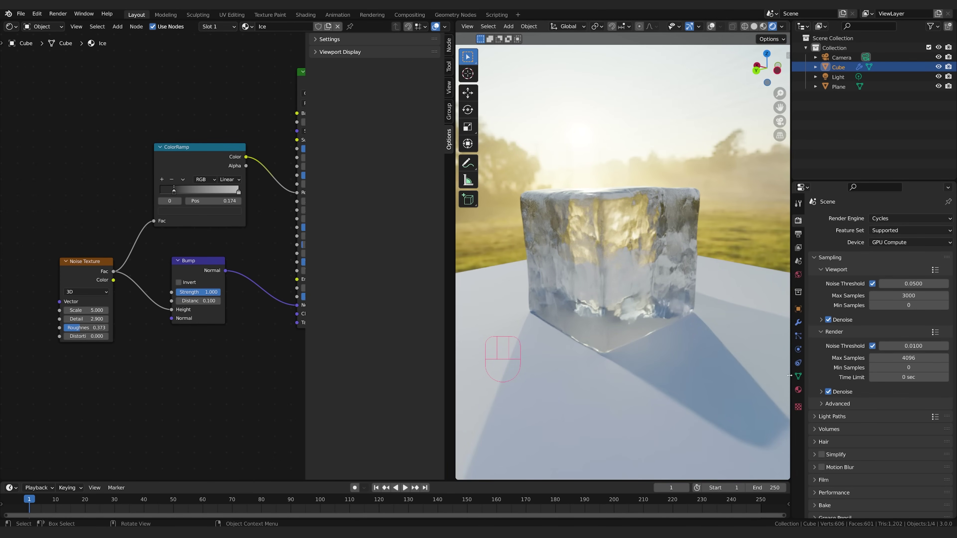
Step: Add a new material to the ground plane and darken its Base Color to near black, with a value of 0.003
left_click(735, 338)
left_click(798, 390)
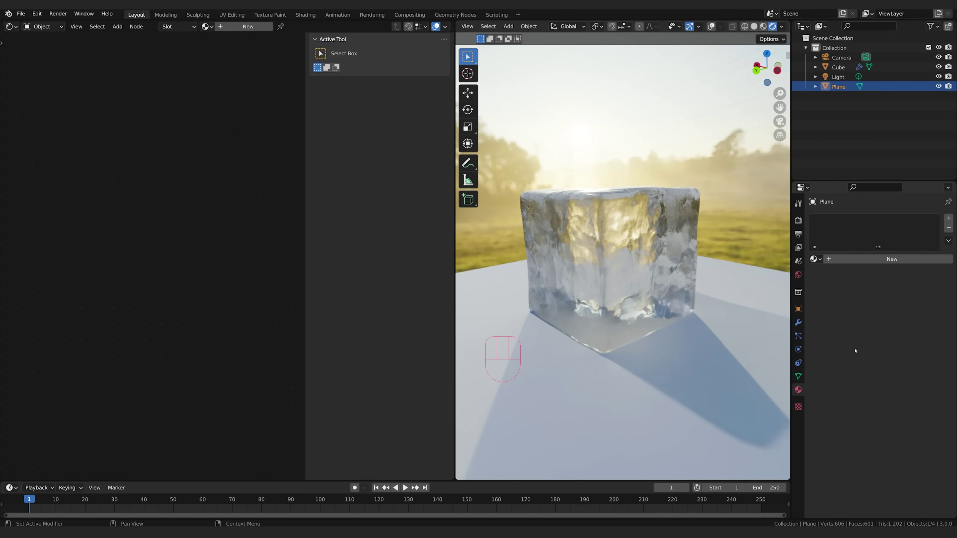
left_click(890, 258)
left_click(906, 342)
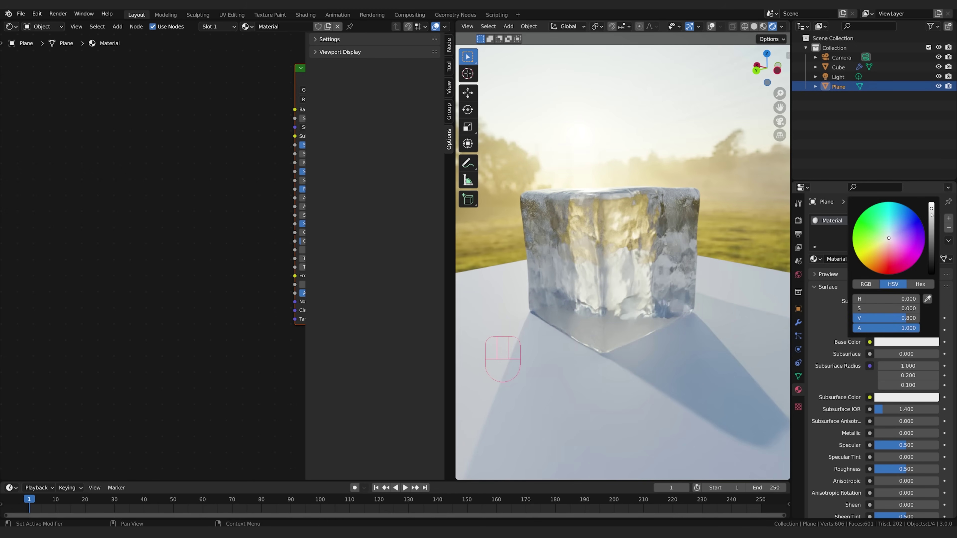
left_click_drag(931, 228, 930, 270)
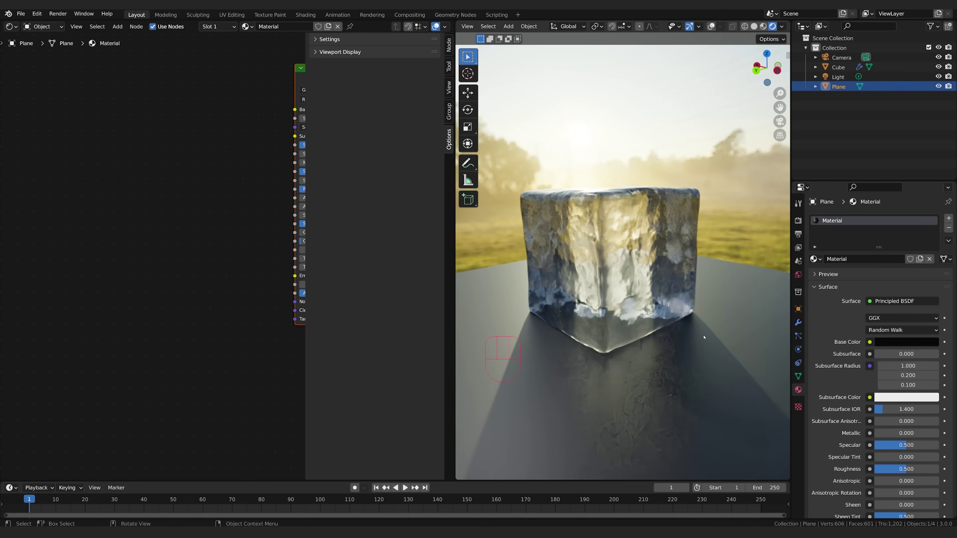
Step: Set the plane material's Metallic to 1.000 and its Roughness to about 0.259
left_click_drag(878, 437, 938, 435)
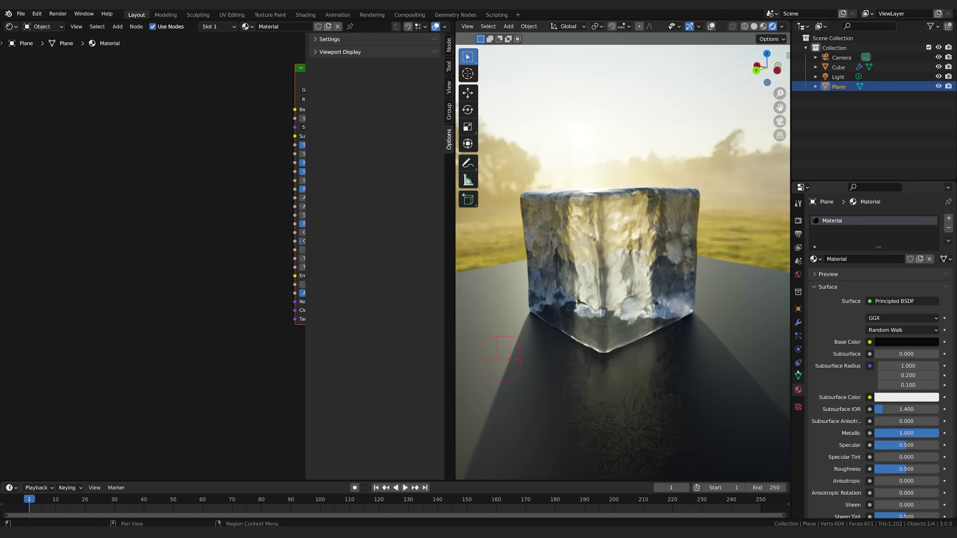
left_click_drag(912, 469, 890, 468)
Step: Select the ice cube and set the IOR of its Principled BSDF to 1.309
left_click(648, 223)
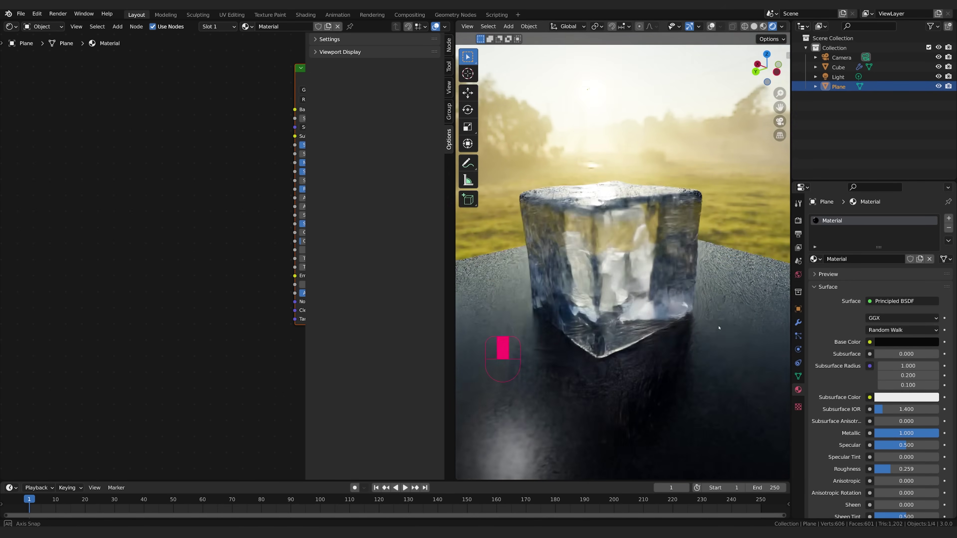
middle_click_drag(198, 251, 196, 252)
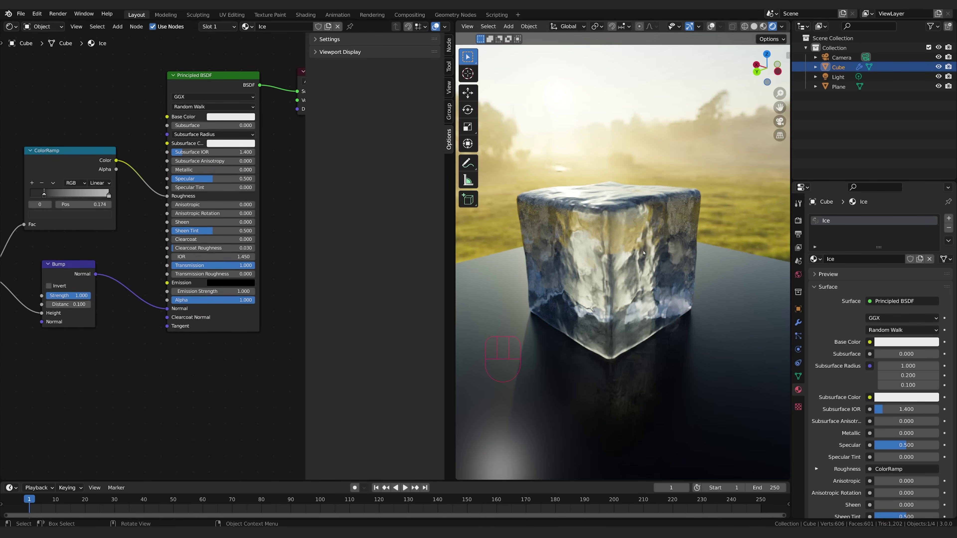
left_click(244, 255)
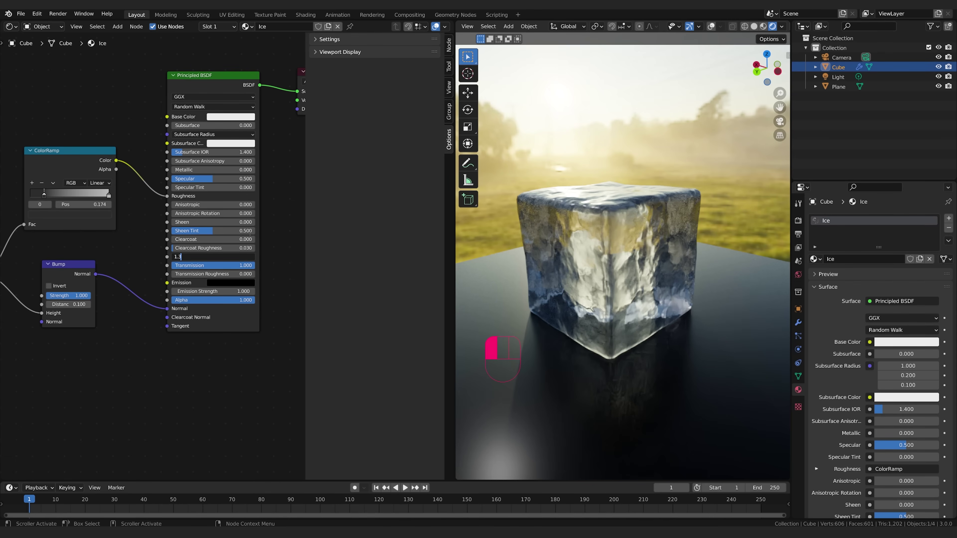
type("1.309")
key("Return")
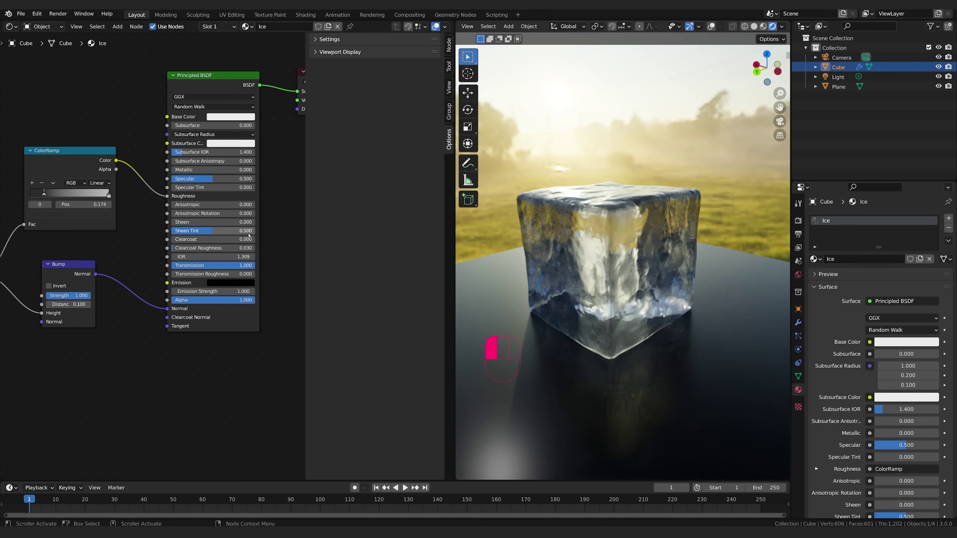
Step: Try a much higher Noise Texture scale in the Ice material, then settle on a Scale of 6.900
middle_click_drag(646, 268, 687, 291)
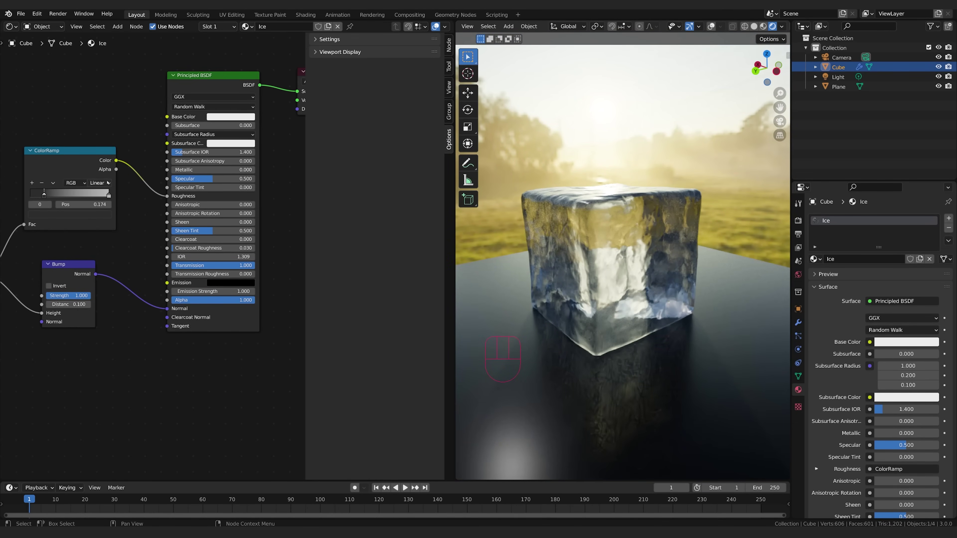
middle_click_drag(44, 291, 200, 257)
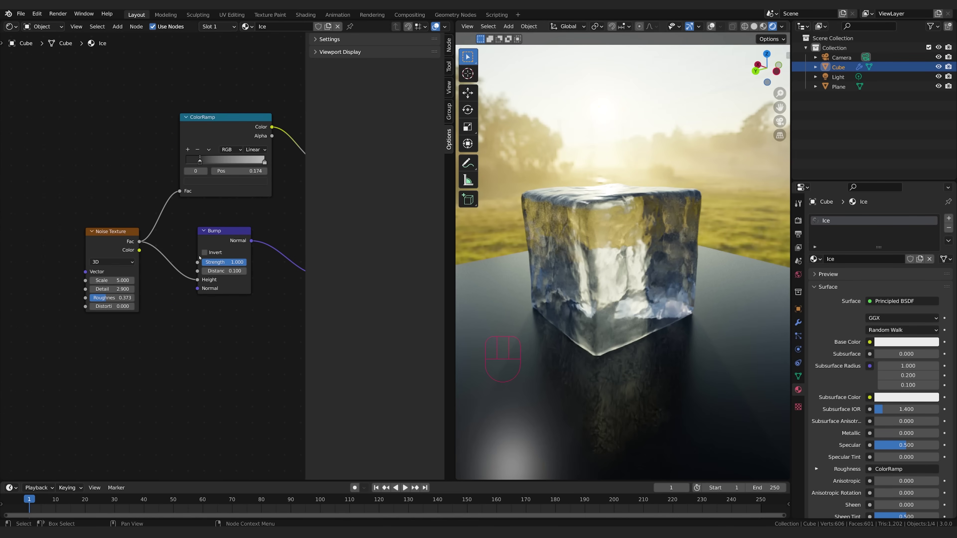
left_click_drag(112, 280, 177, 280)
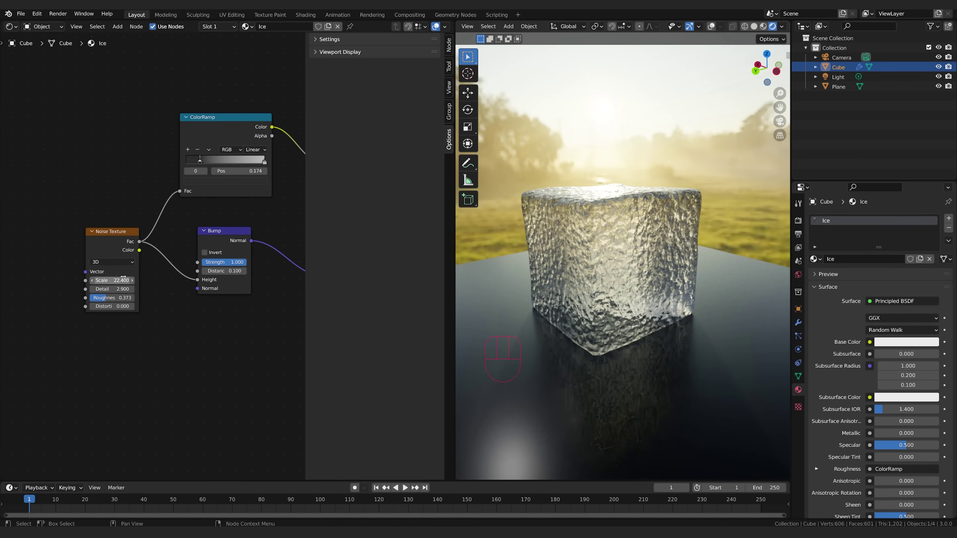
left_click_drag(113, 280, 80, 280)
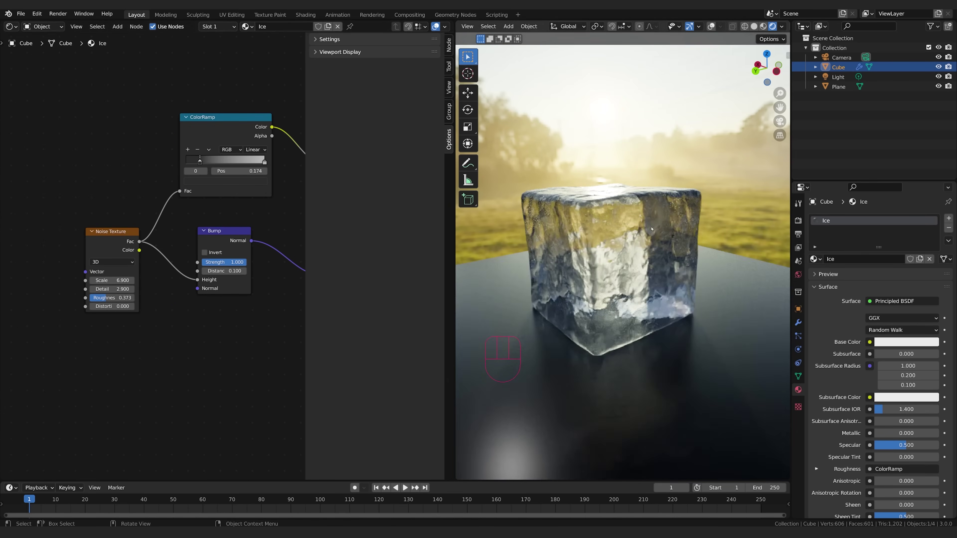
middle_click_drag(718, 258, 650, 260)
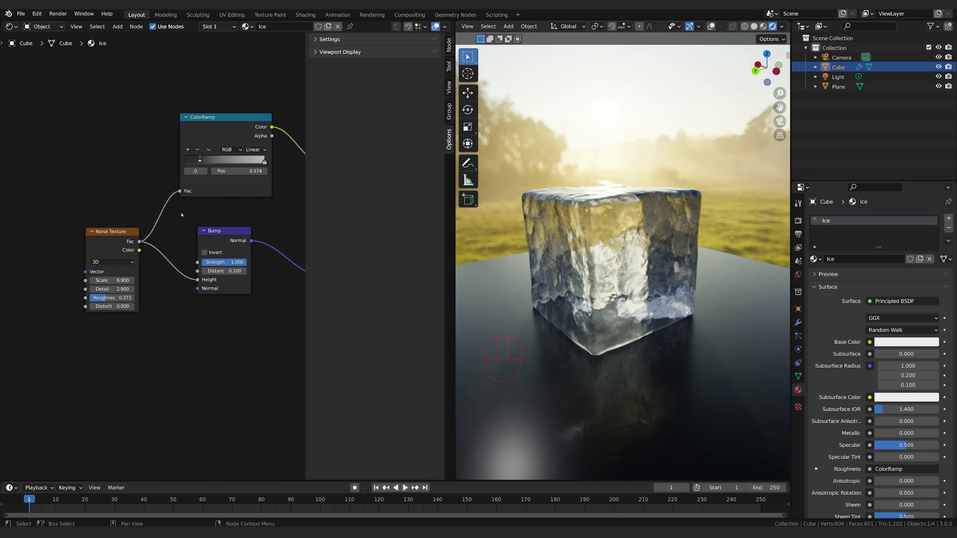
middle_click_drag(202, 264, 111, 285)
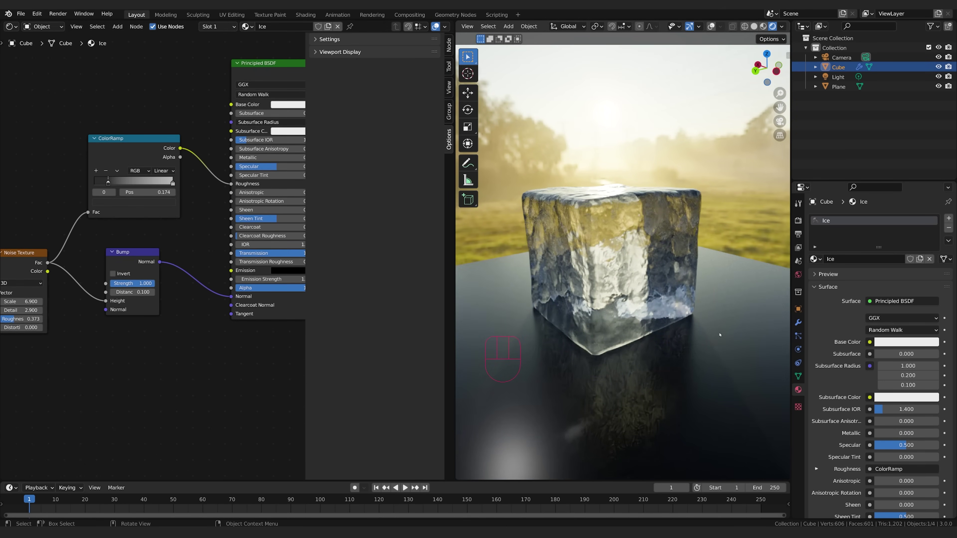
mouse_move(691, 270)
middle_mouse_down()
mouse_move(672, 278)
mouse_move(680, 275)
middle_mouse_up()
middle_click_drag(206, 113, 94, 127)
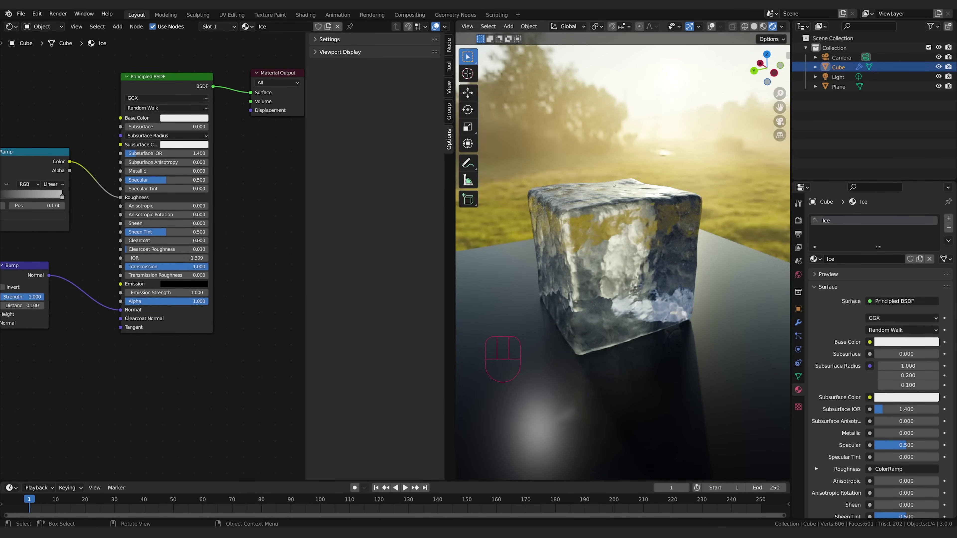
mouse_move(603, 278)
middle_mouse_down()
mouse_move(603, 238)
mouse_move(605, 275)
middle_mouse_up()
Step: Select the ground plane and tint its Base Color a dark blue, with hue 0.611, saturation 0.394 and value 0.042
left_click(700, 354)
left_click(912, 342)
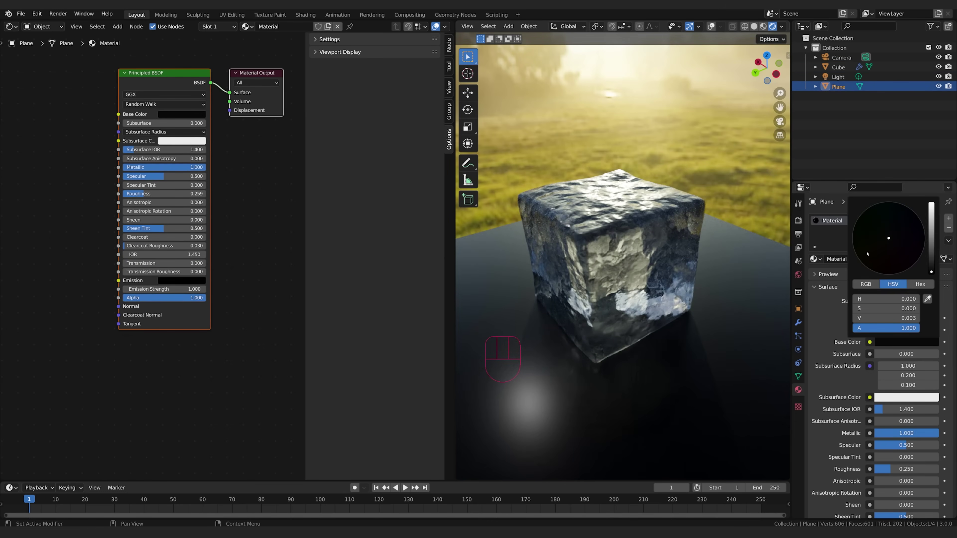
left_click(930, 259)
mouse_move(893, 236)
left_mouse_down()
mouse_move(906, 230)
mouse_move(894, 231)
left_mouse_up()
left_click(913, 340)
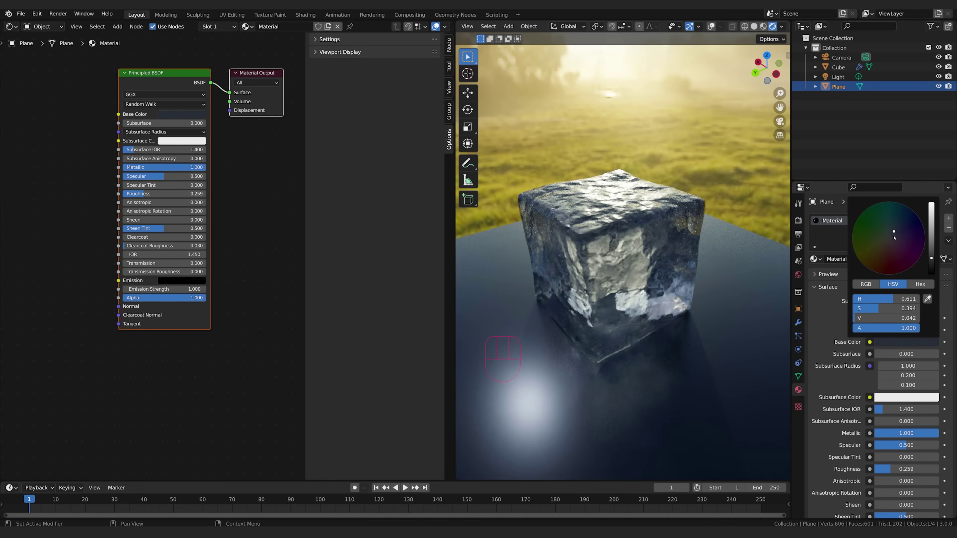